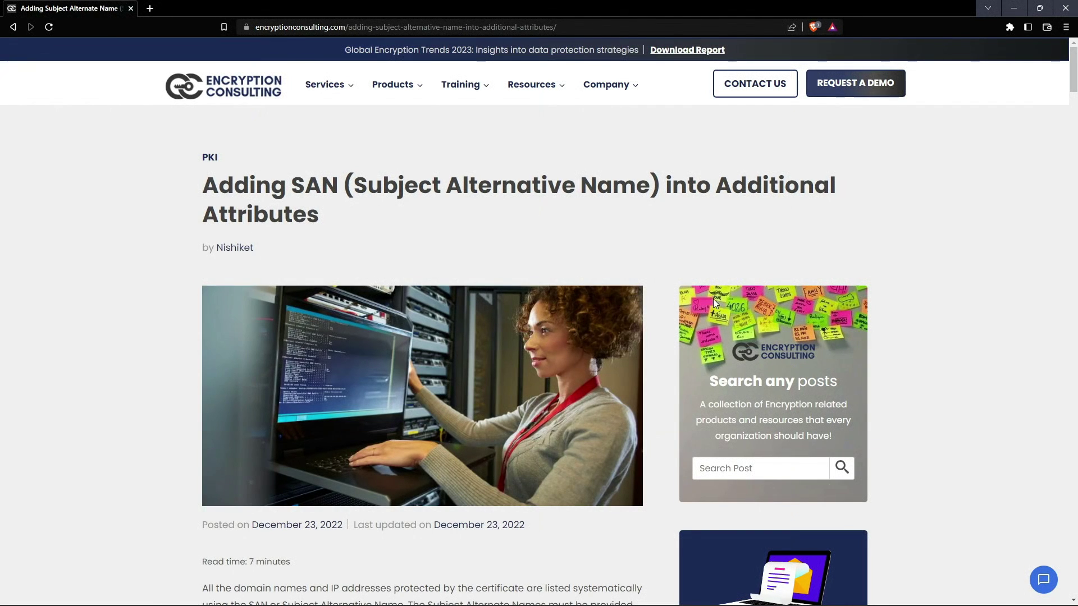
- Bring up the remote server's administrator Command Prompt and move its window further right
left_click(527, 593)
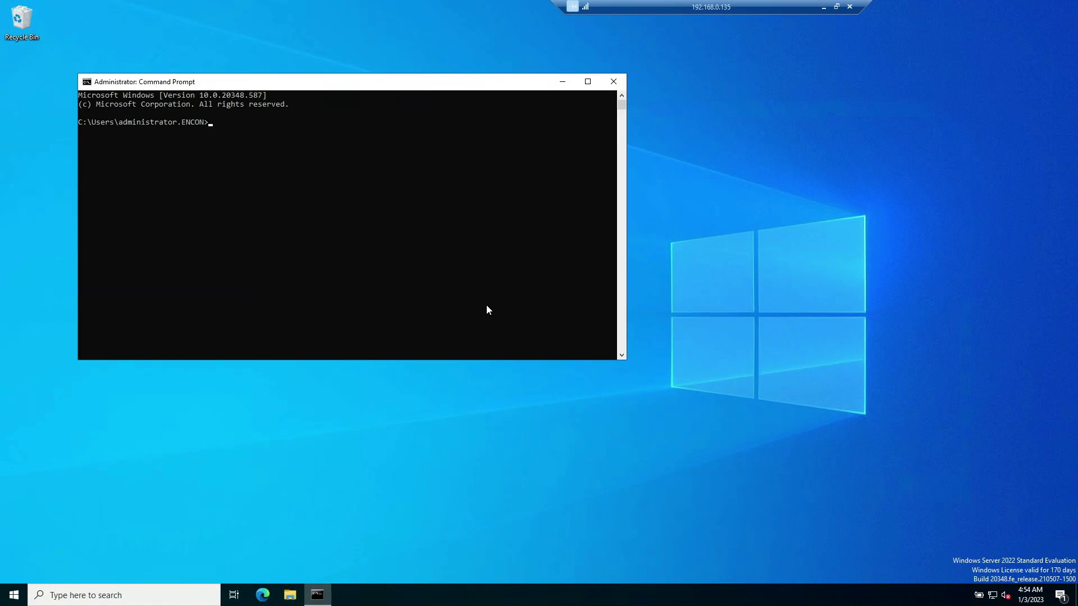
left_click_drag(212, 83, 378, 91)
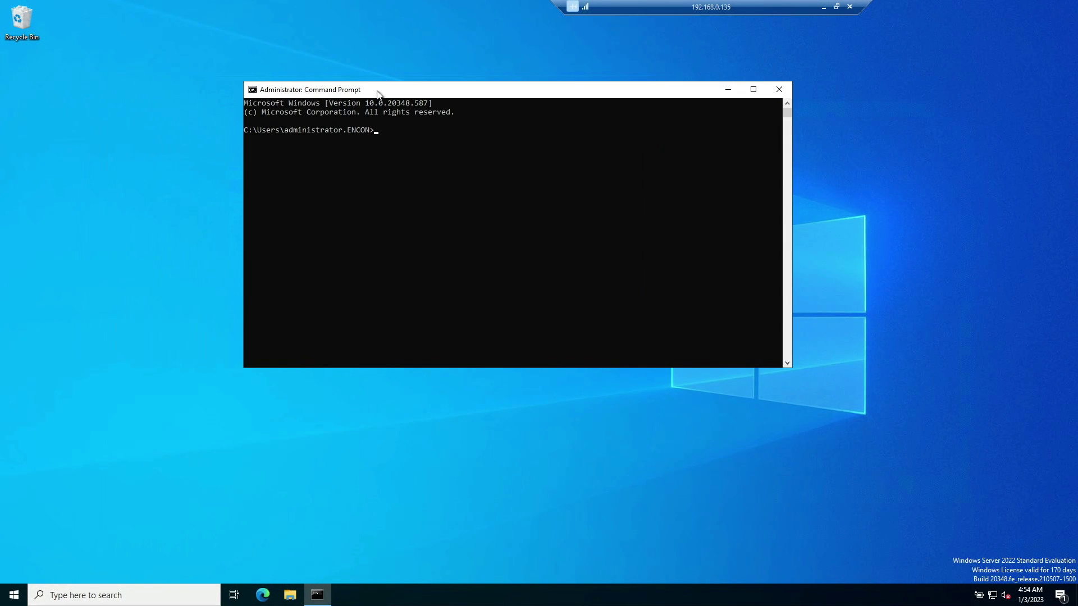
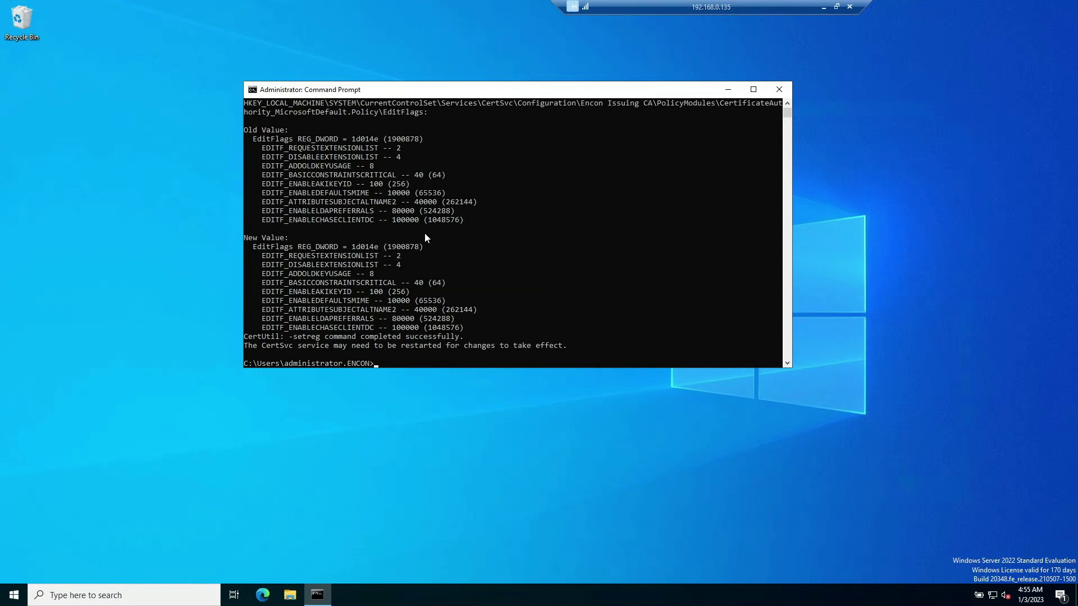
- Restart the CA service by running 'net stop certsvc' and then 'net start certsvc'
type("net start")
key("BackSpace")
key("BackSpace")
key("BackSpace")
type("op certsvc")
key("Return")
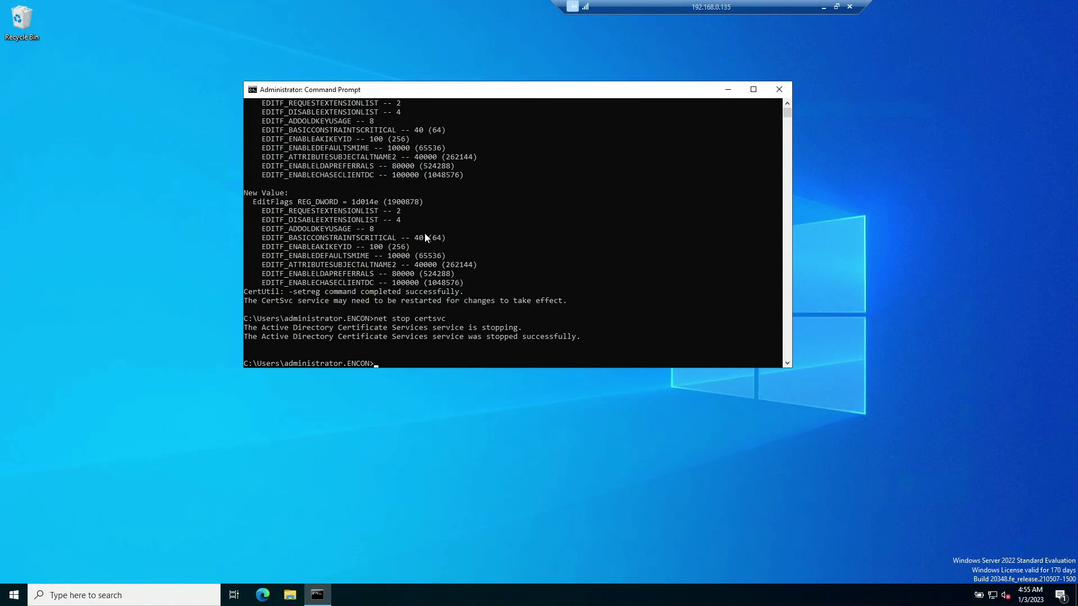
type("net start certsvc")
key("Return")
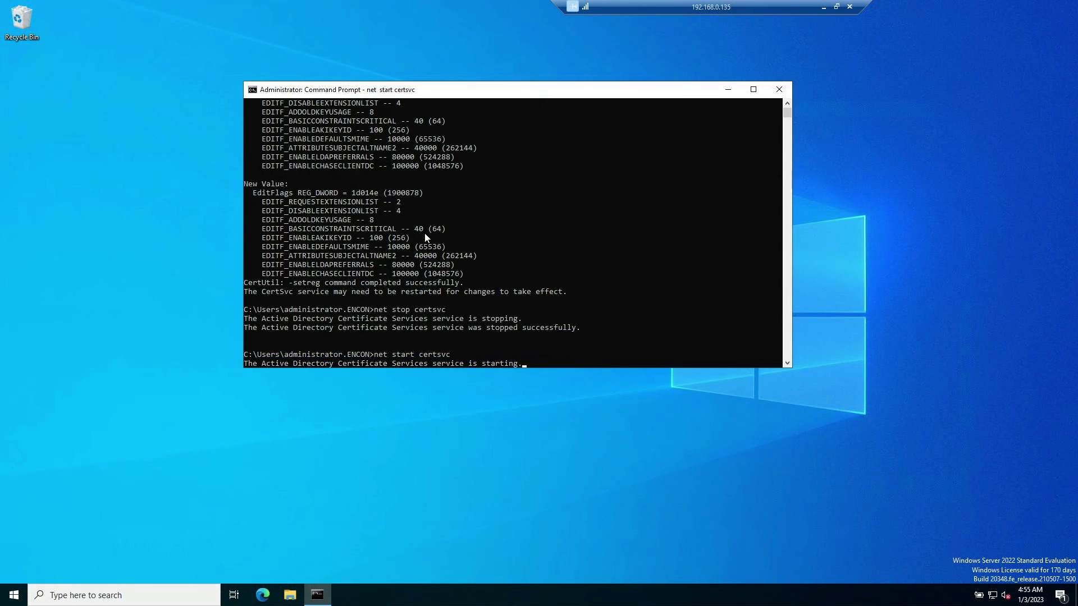
left_click(95, 595)
- Launch certsrv.msc and list the Issued Certificates of Encon Issuing CA
type("certsr")
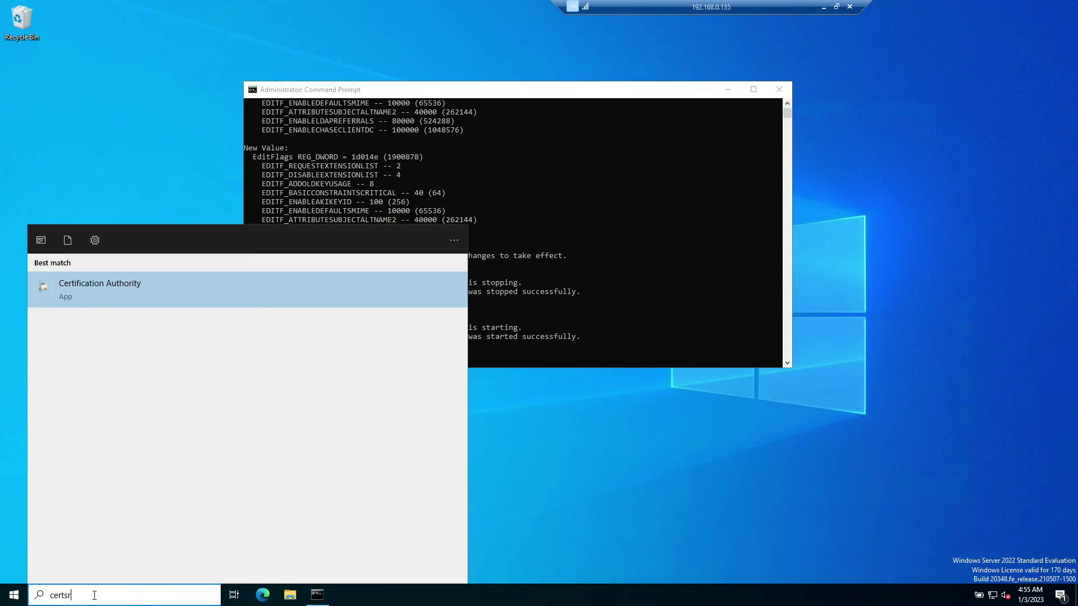
type("v.msc")
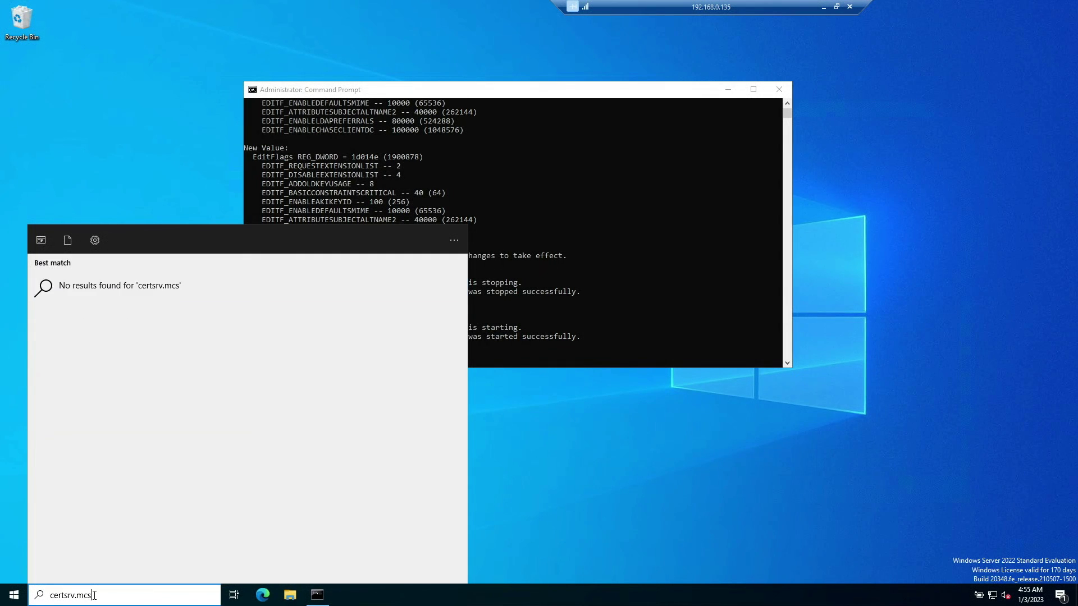
key("Return")
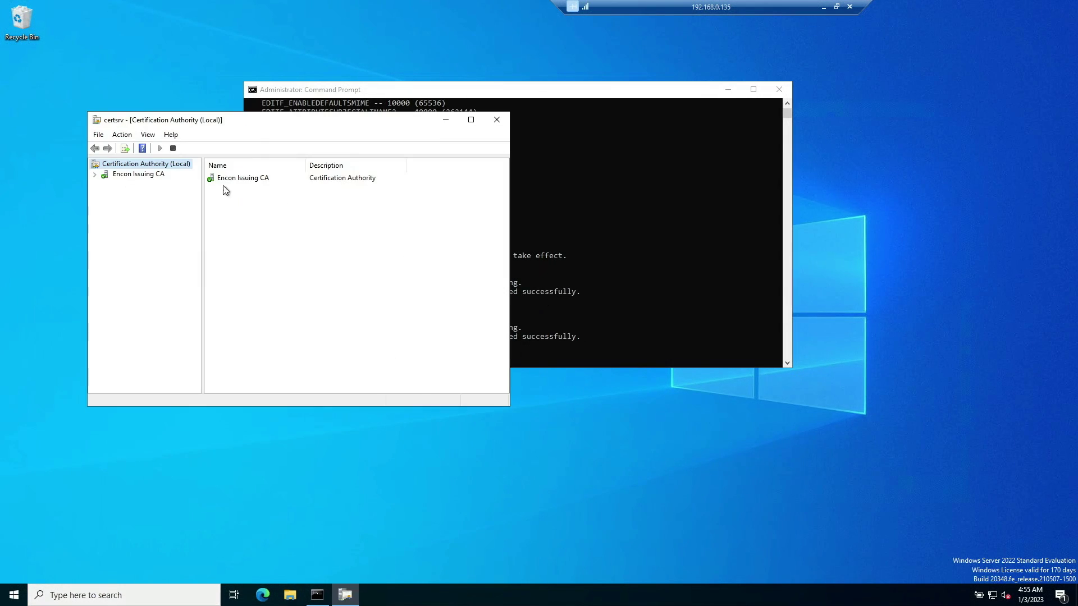
left_click(95, 174)
left_click(126, 176)
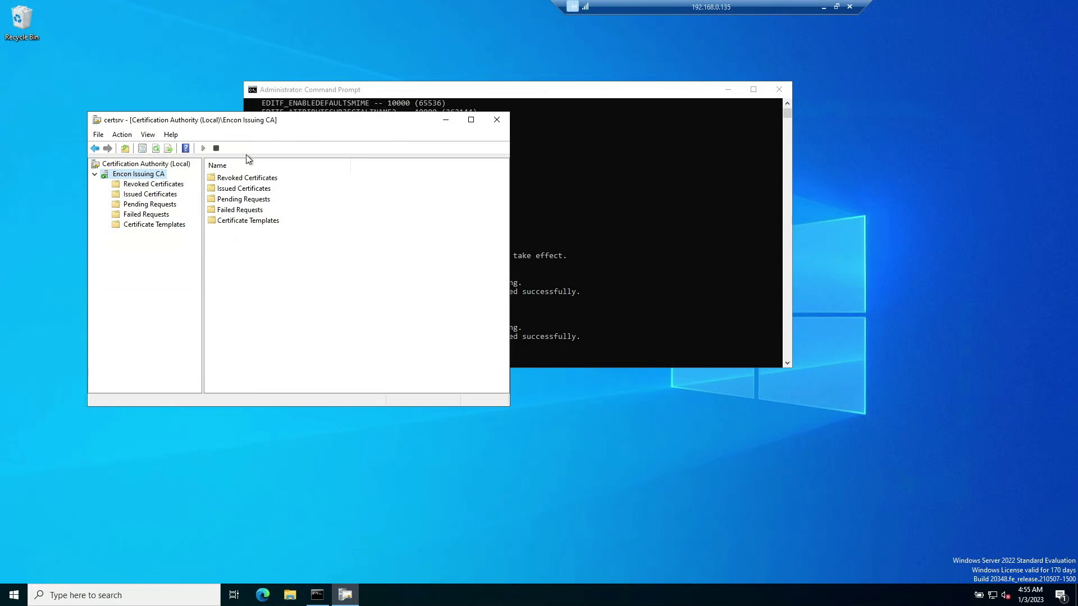
left_click(155, 196)
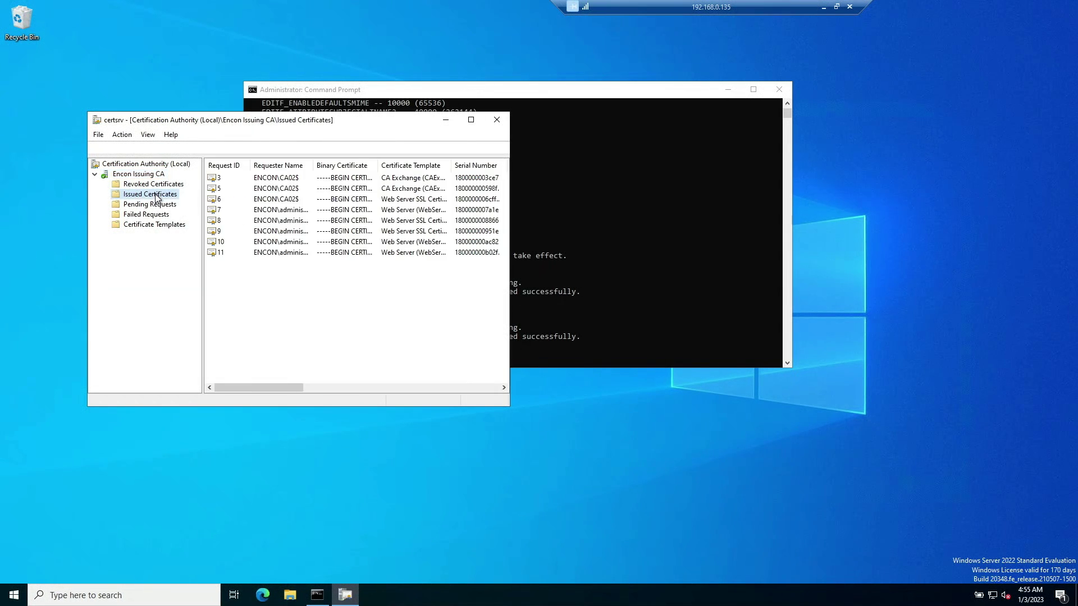
- Review certificate 9's Details fields, from Application Policies through Enhanced Key Usage
double_click(220, 231)
left_click(140, 149)
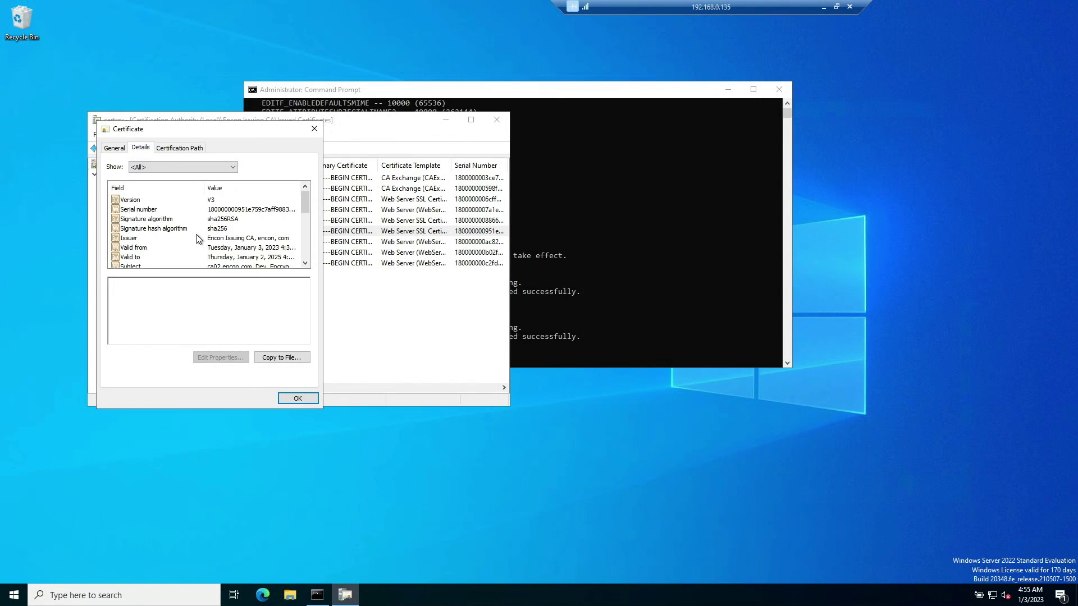
scroll(196, 236, "down", 3)
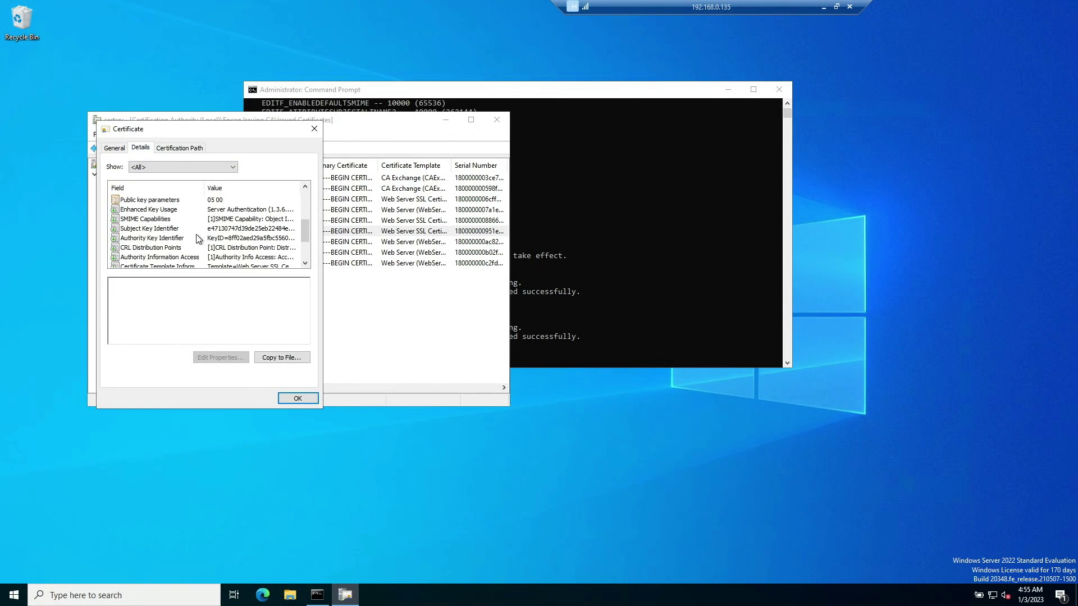
scroll(197, 238, "down", 1)
left_click(136, 249)
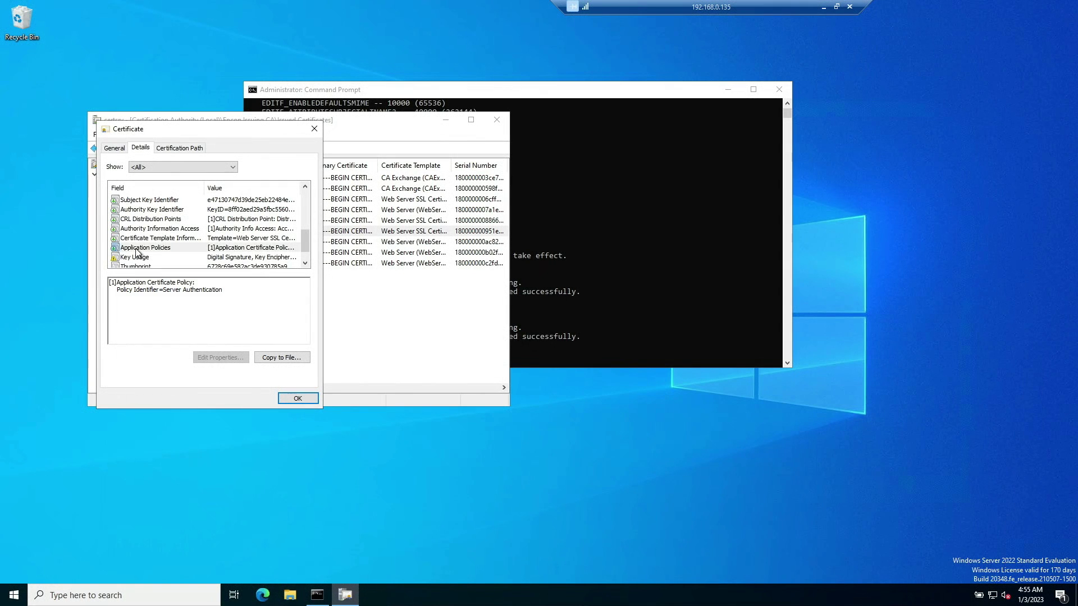
left_click(136, 240)
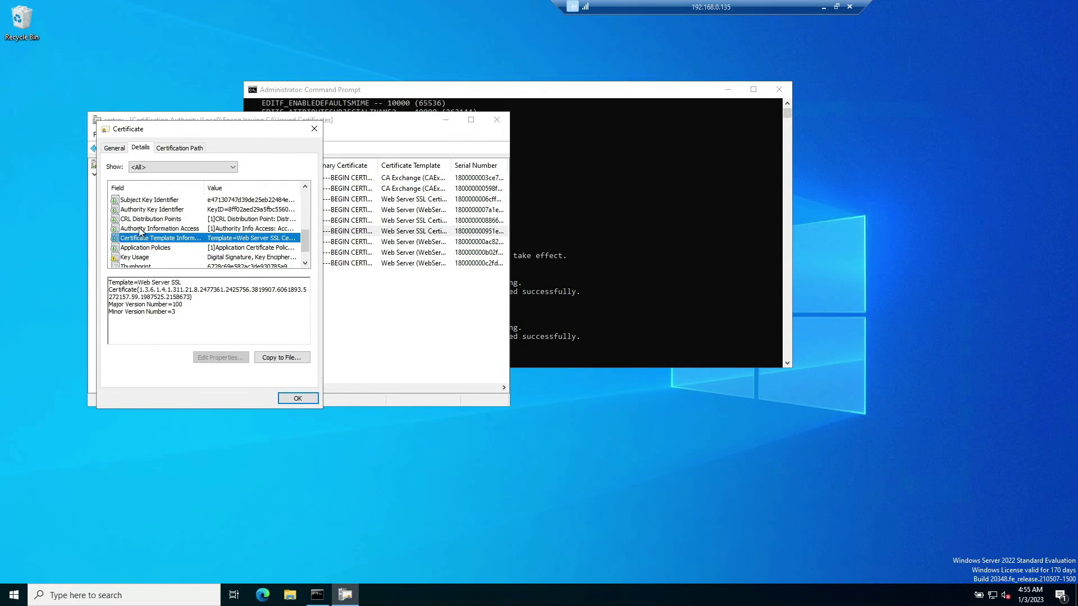
left_click(140, 229)
left_click(142, 220)
left_click(142, 210)
left_click(144, 200)
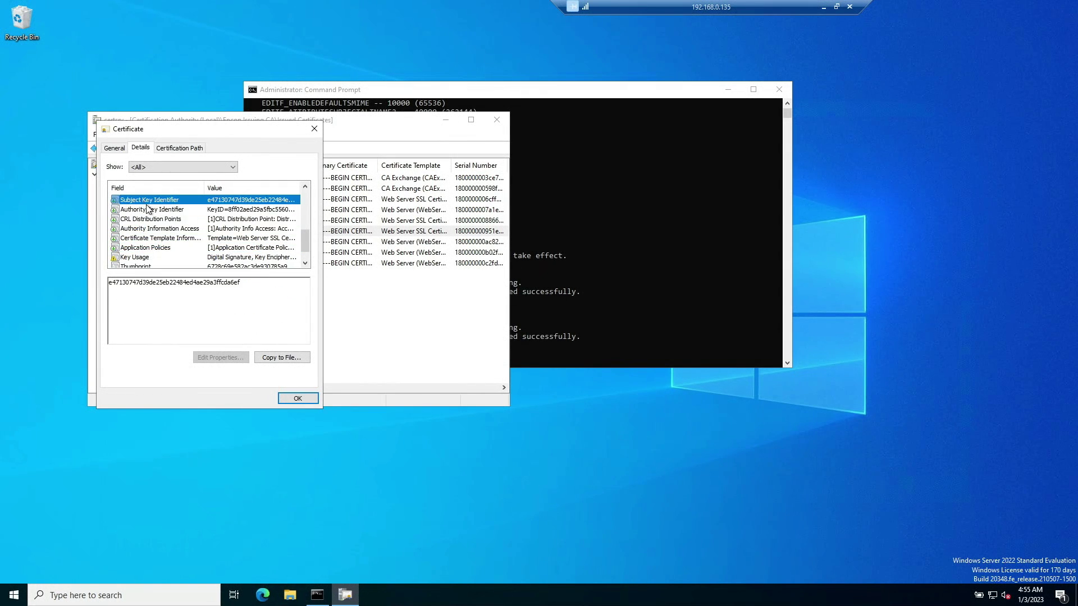
scroll(149, 214, "up", 1)
left_click(152, 219)
left_click(155, 210)
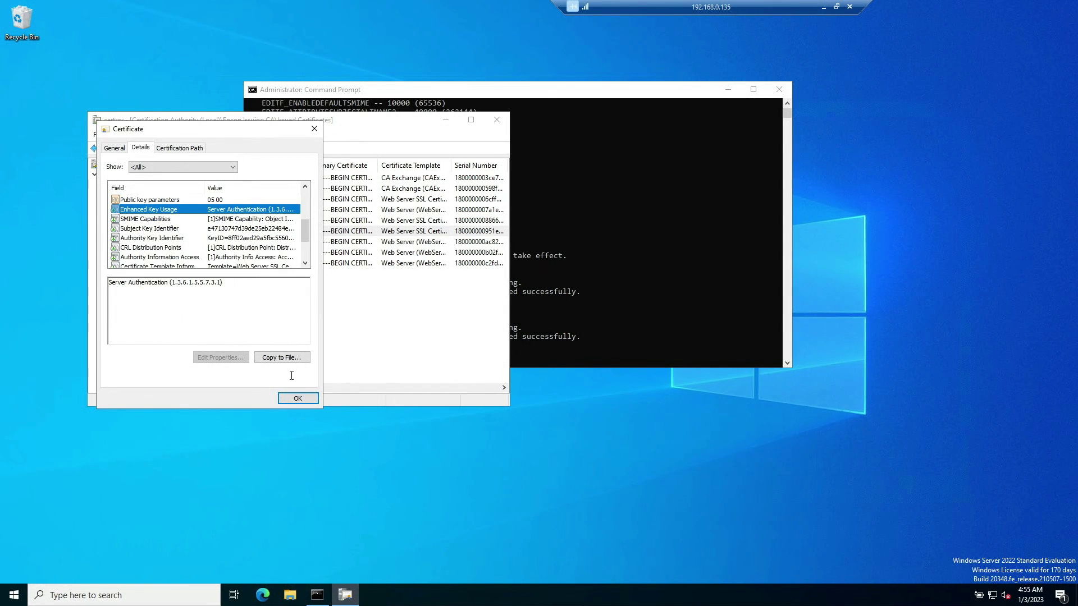
left_click(159, 589)
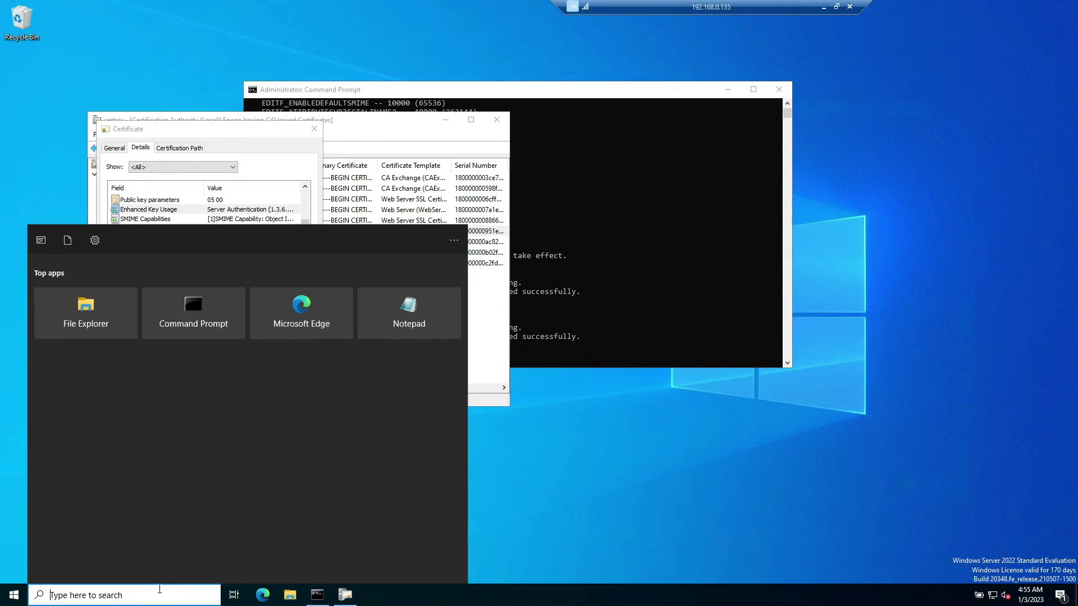
- Launch IIS Manager and select the Default Web Site under the CA02 server
type("ii")
key("Return")
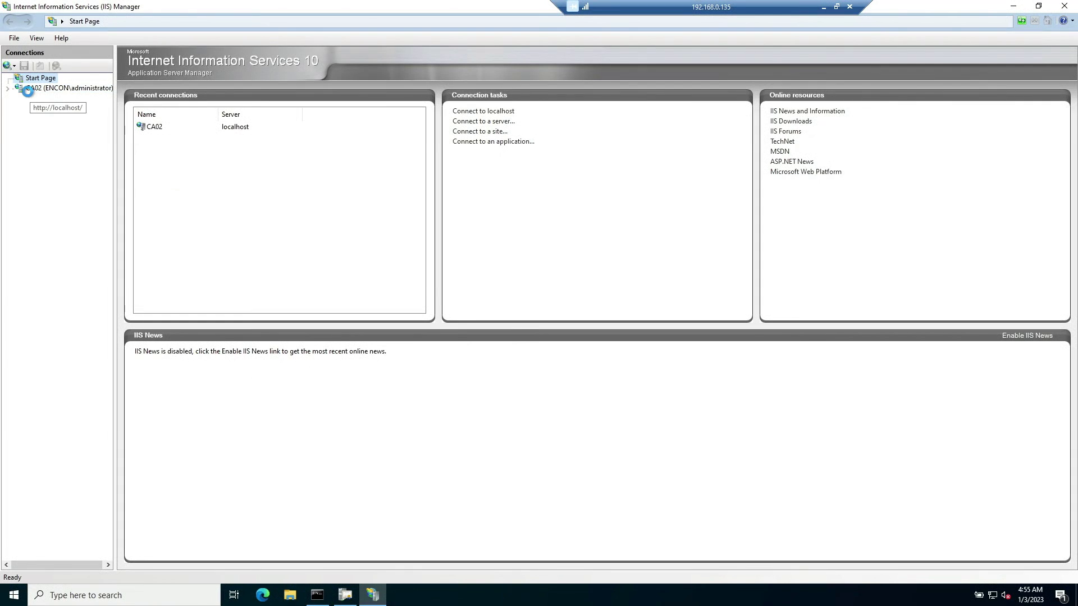
left_click(28, 91)
left_click(8, 91)
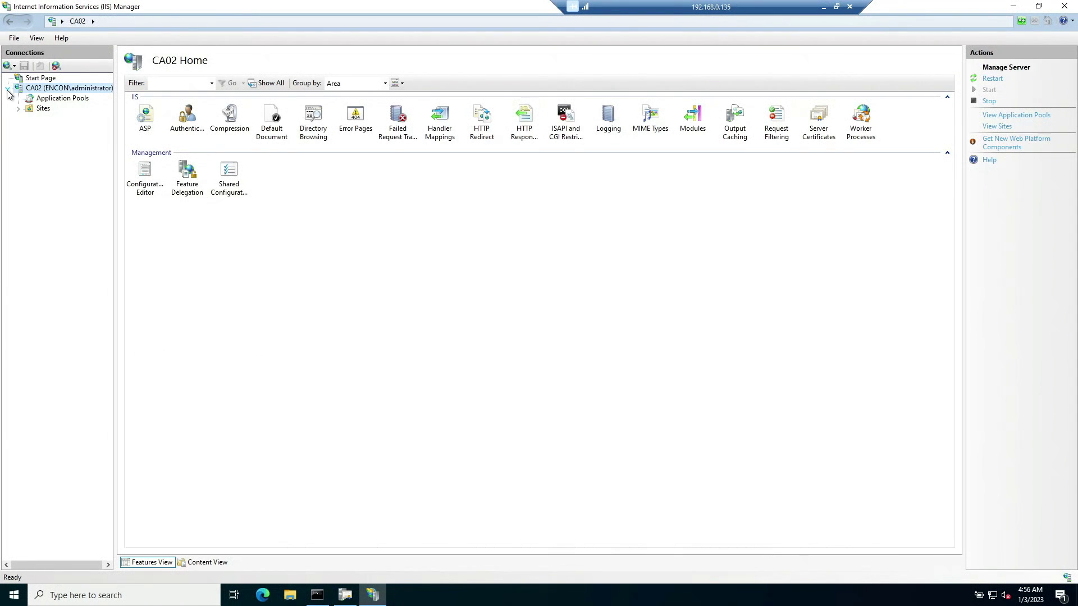
left_click(43, 108)
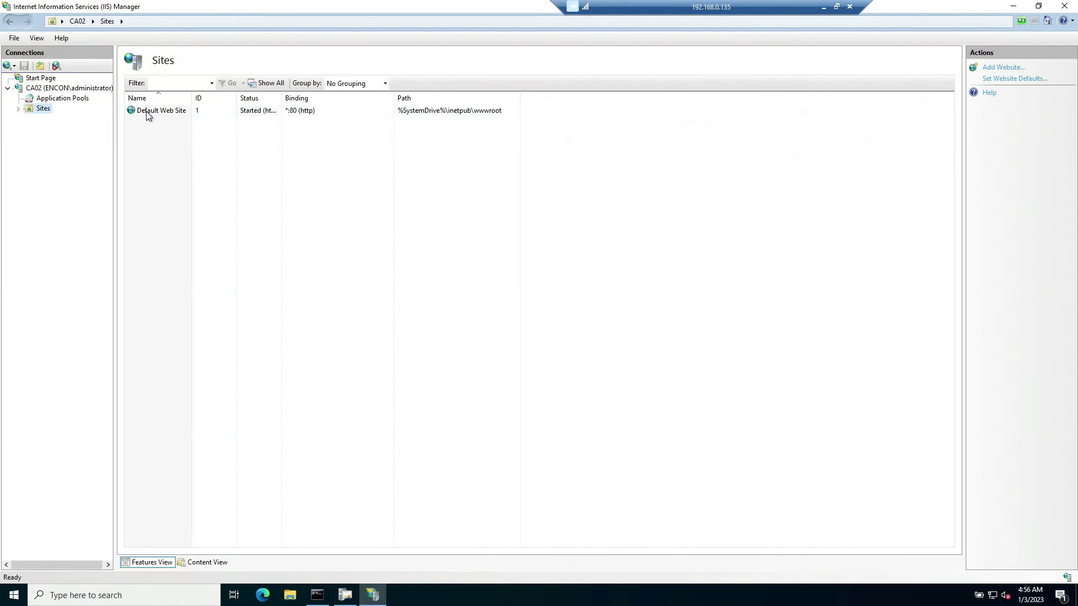
left_click(147, 112)
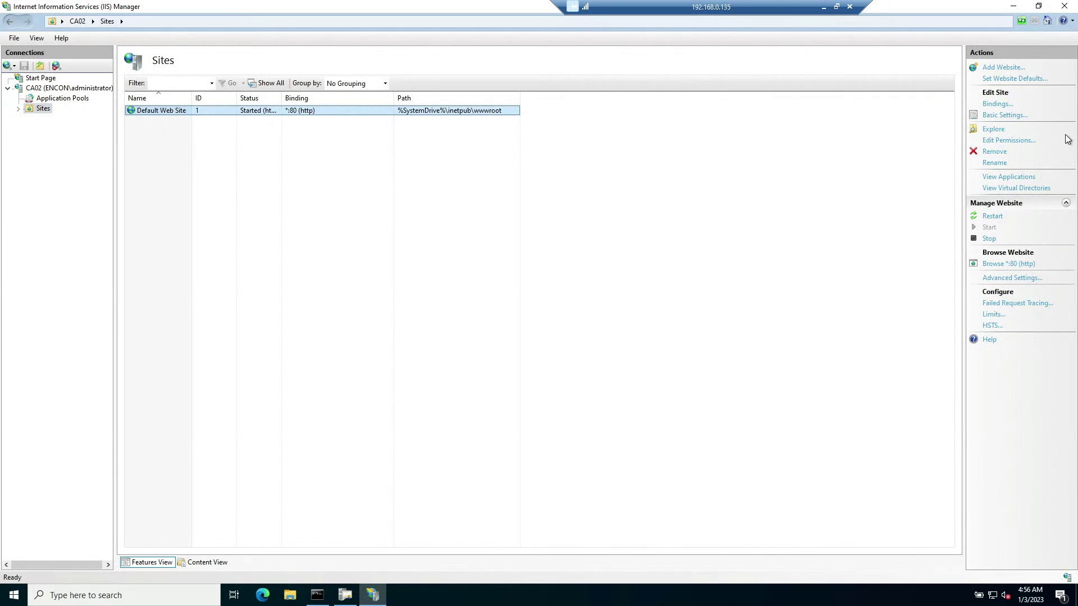
- Add an https site binding using the Encon Issuing CA certificate
left_click(997, 104)
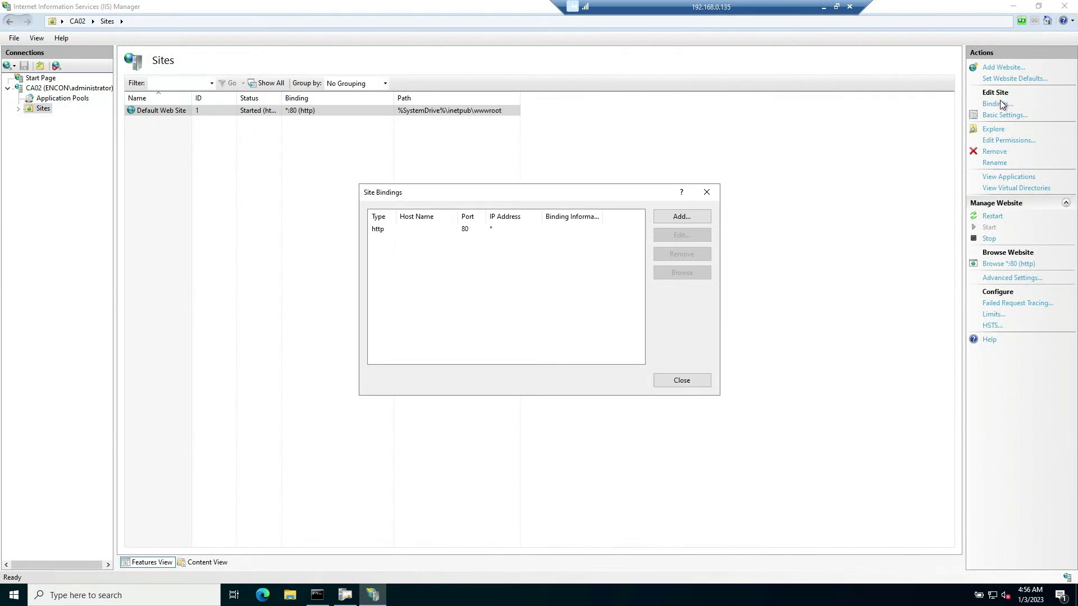
left_click(677, 225)
left_click(444, 214)
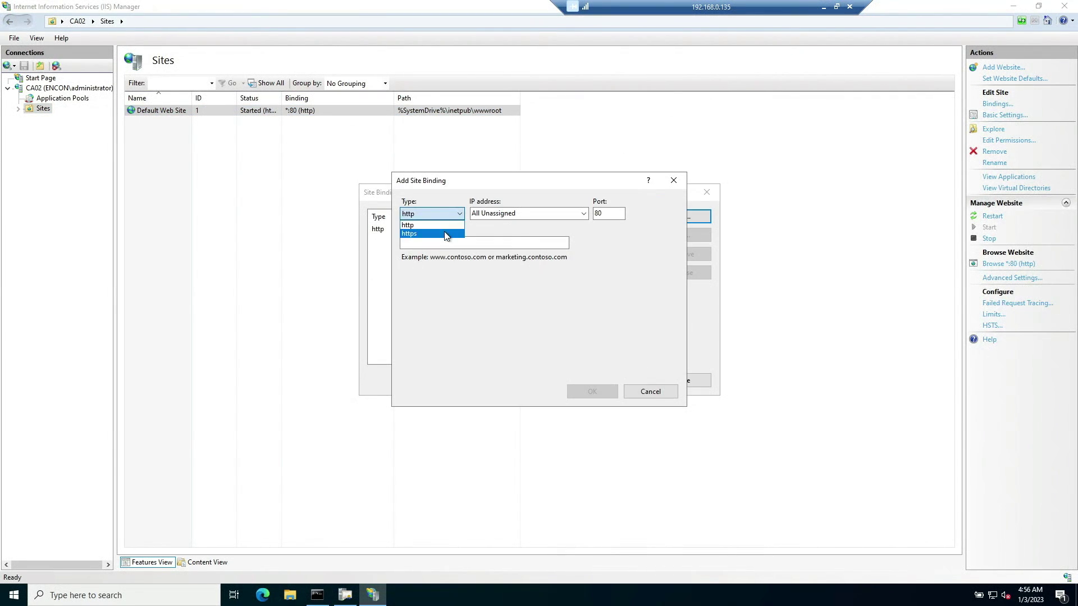
left_click(446, 234)
left_click(463, 360)
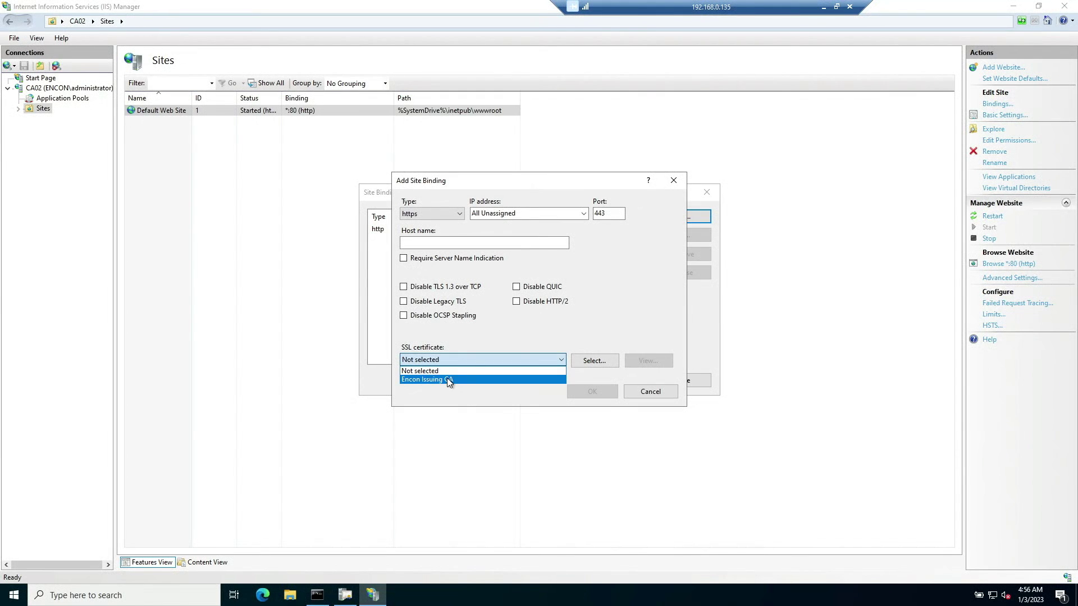
left_click(447, 380)
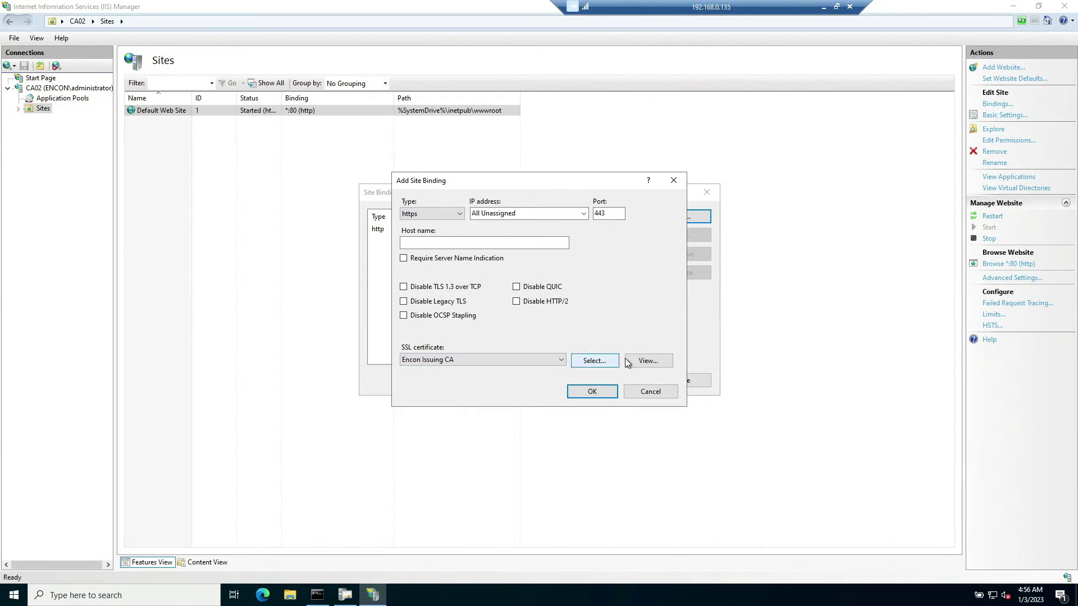
- Inspect the chosen certificate's details, then save the https binding on port 443
left_click(648, 361)
left_click(444, 209)
scroll(470, 306, "down", 1)
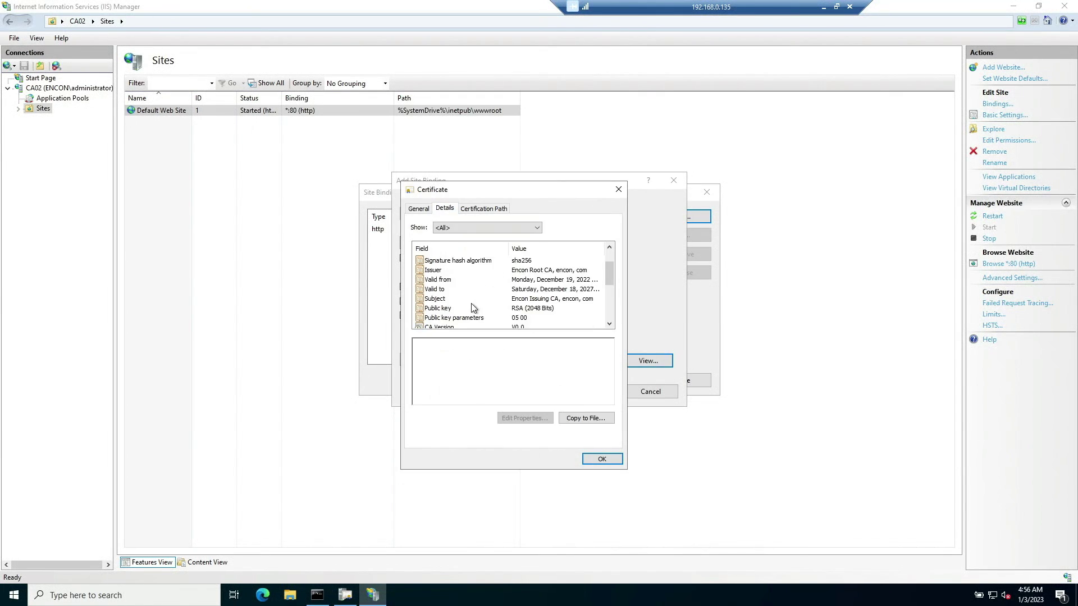
scroll(472, 306, "down", 2)
scroll(472, 307, "down", 1)
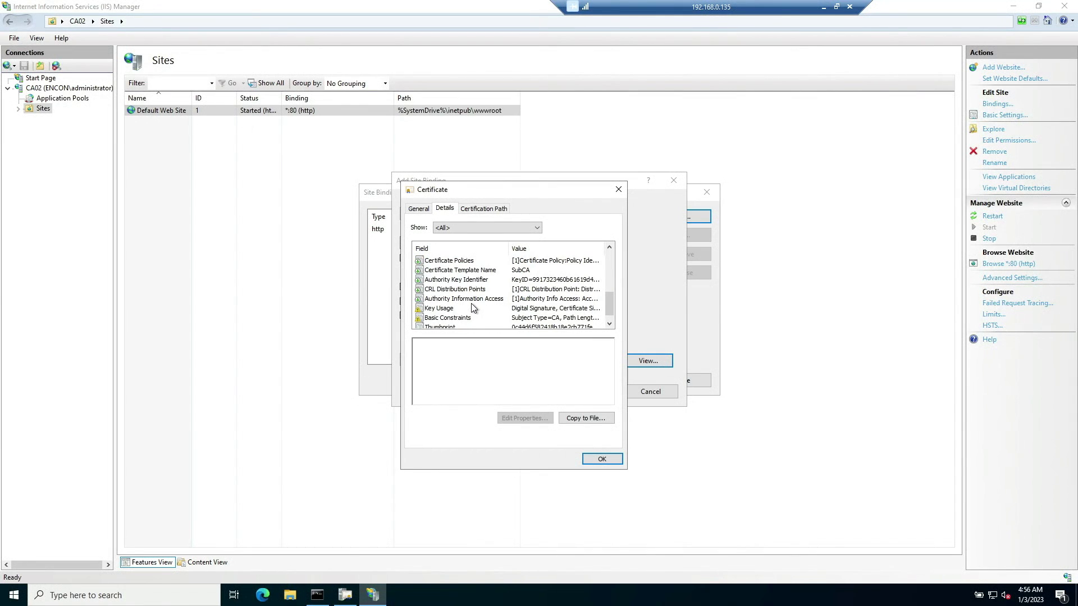
scroll(471, 307, "up", 2)
scroll(471, 307, "down", 2)
scroll(472, 306, "down", 1)
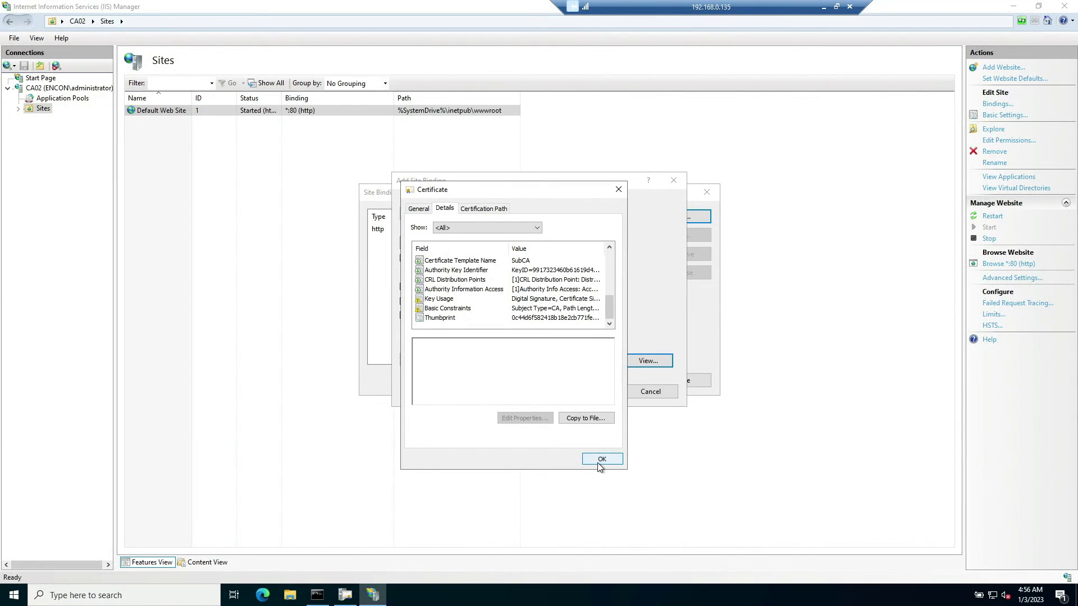
left_click(599, 462)
left_click(604, 392)
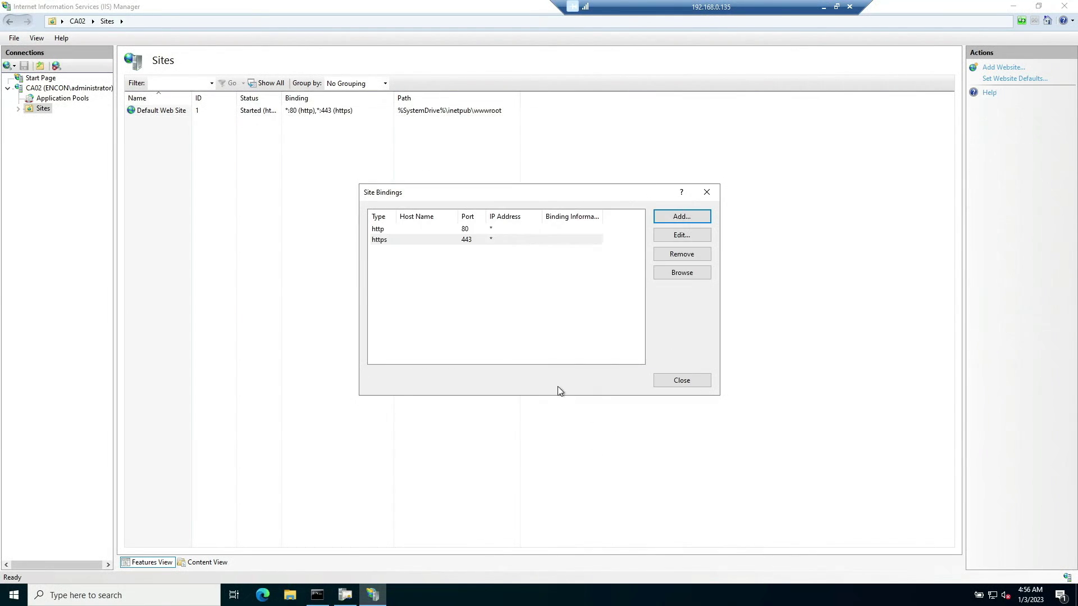
left_click(656, 381)
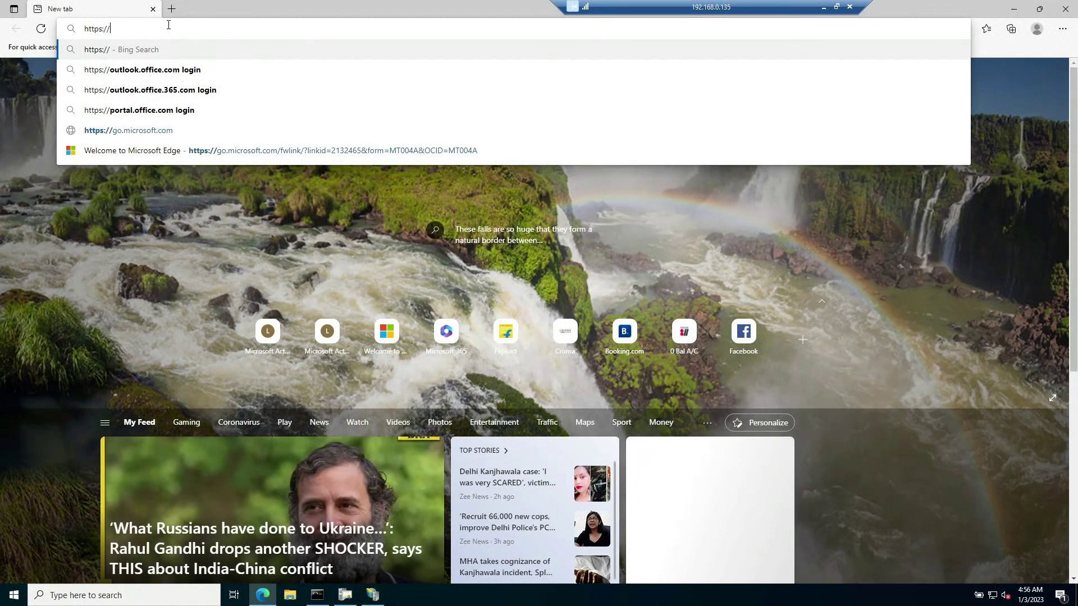
type("calhost")
key("Return")
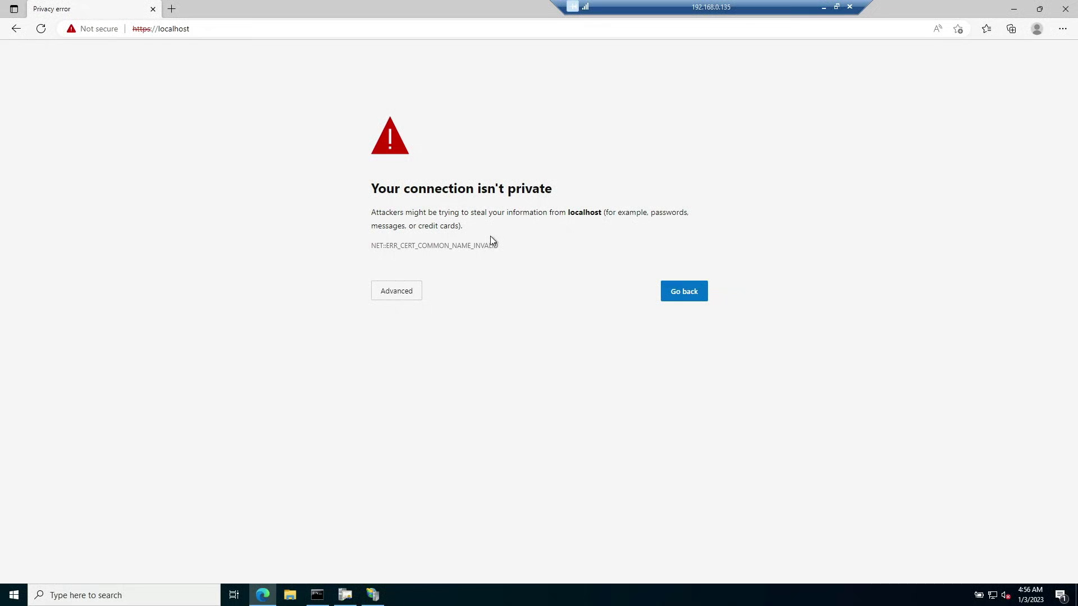
left_click_drag(502, 249, 401, 251)
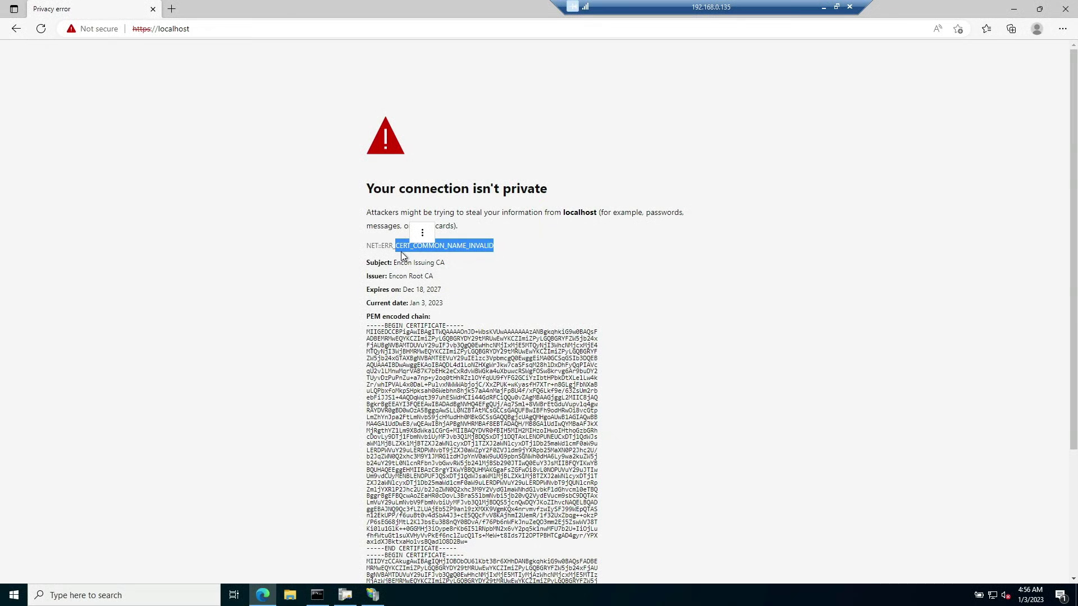
left_click(214, 30)
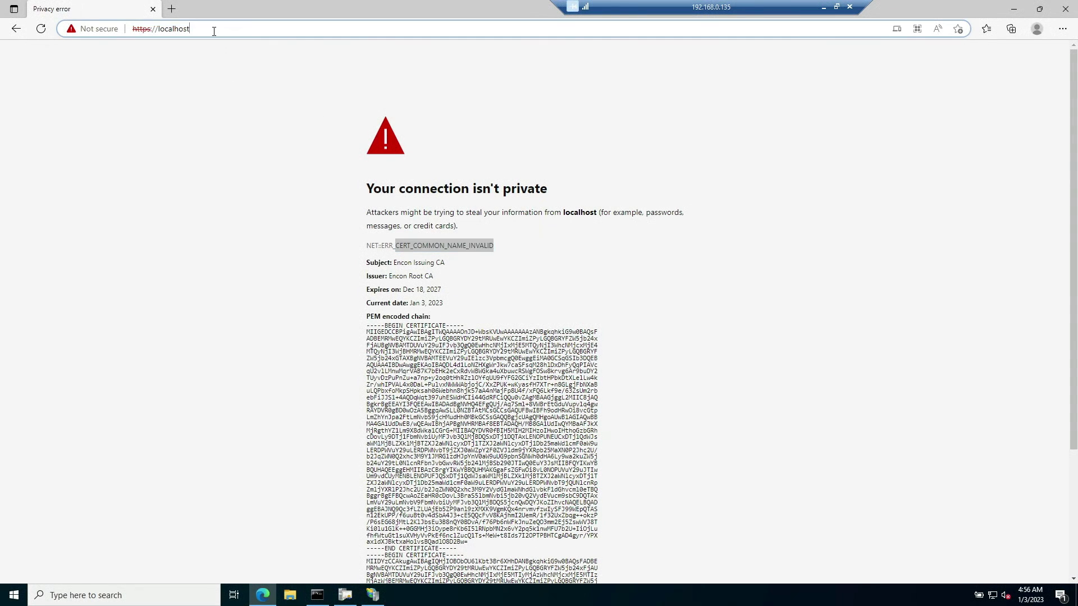
left_click(214, 31)
key("BackSpace")
key("BackSpace")
key("BackSpace")
key("BackSpace")
key("BackSpace")
key("BackSpace")
key("BackSpace")
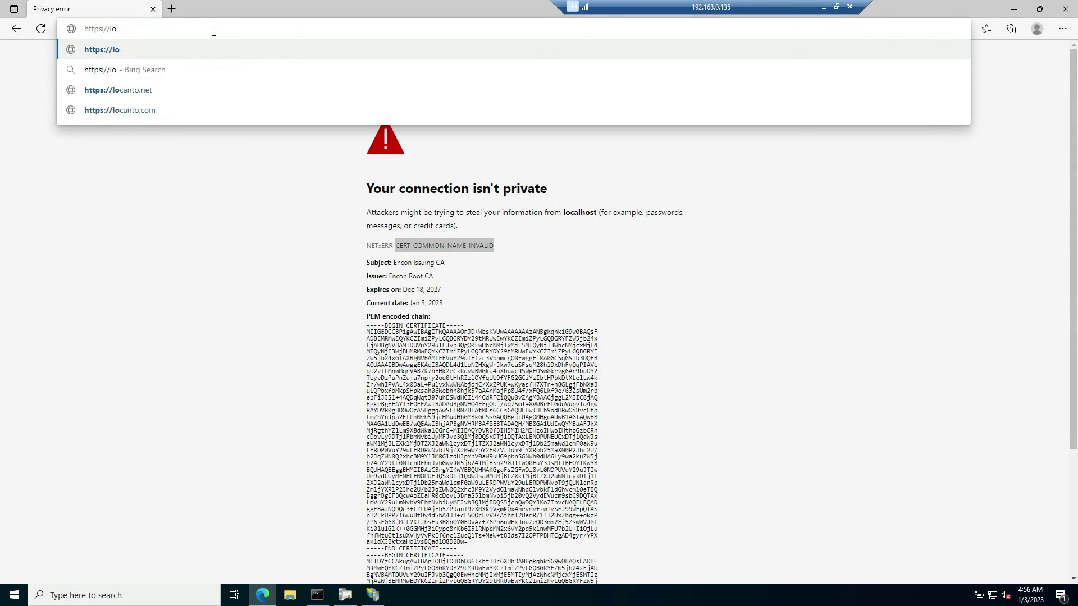
key("BackSpace")
key("BackSpace")
type("ca02")
key("Return")
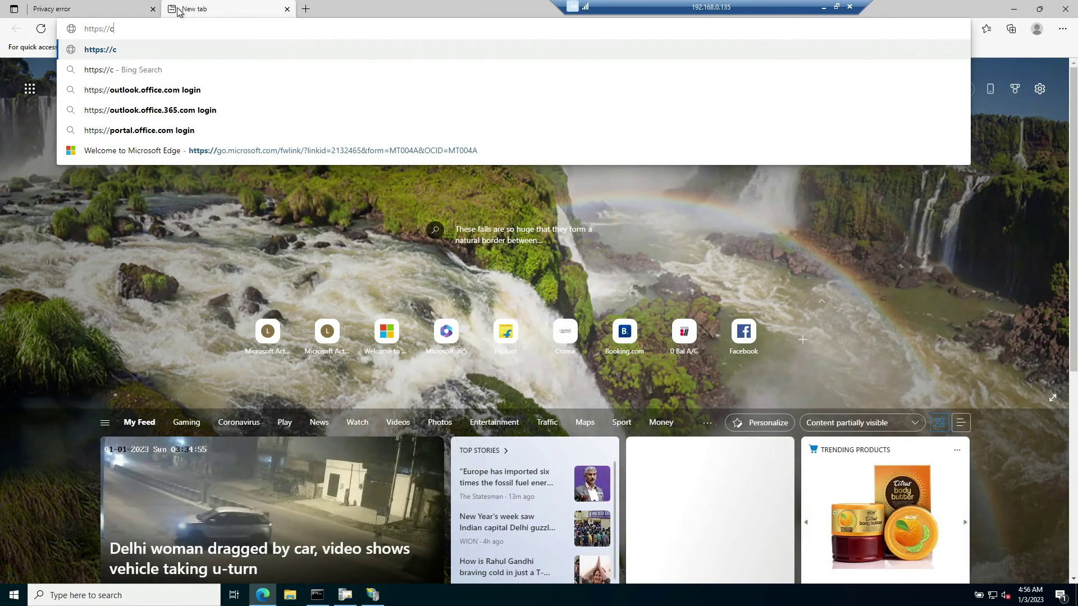
type("a02.encon.c")
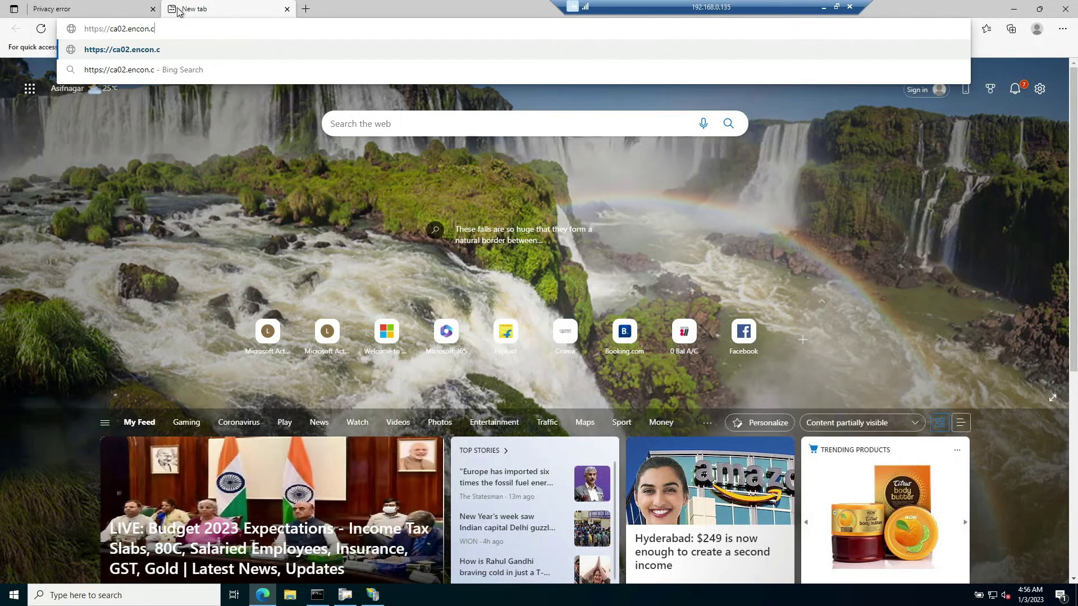
key("F5")
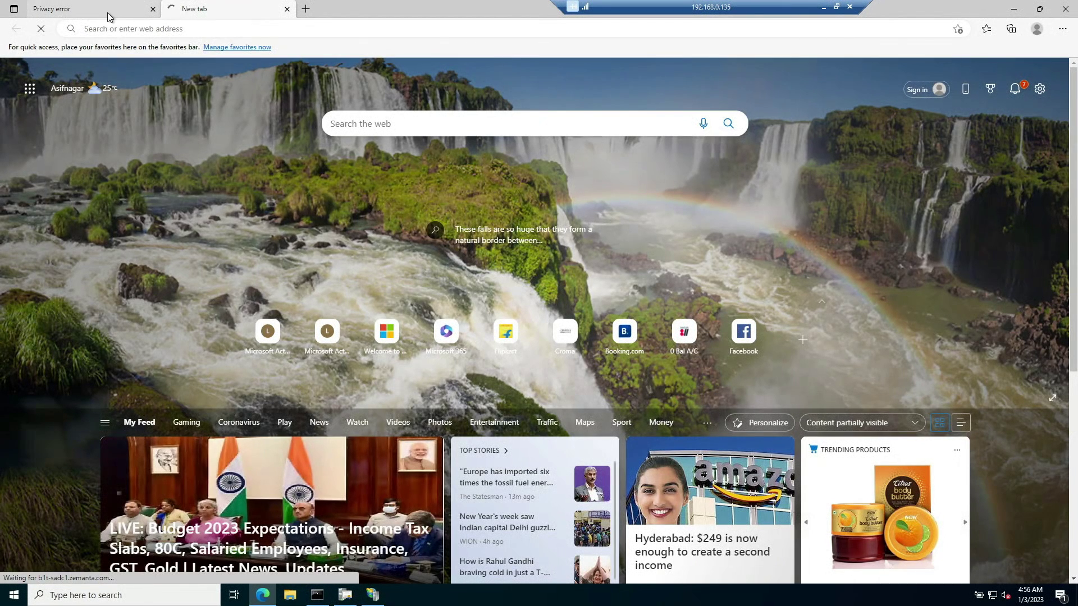
left_click(107, 13)
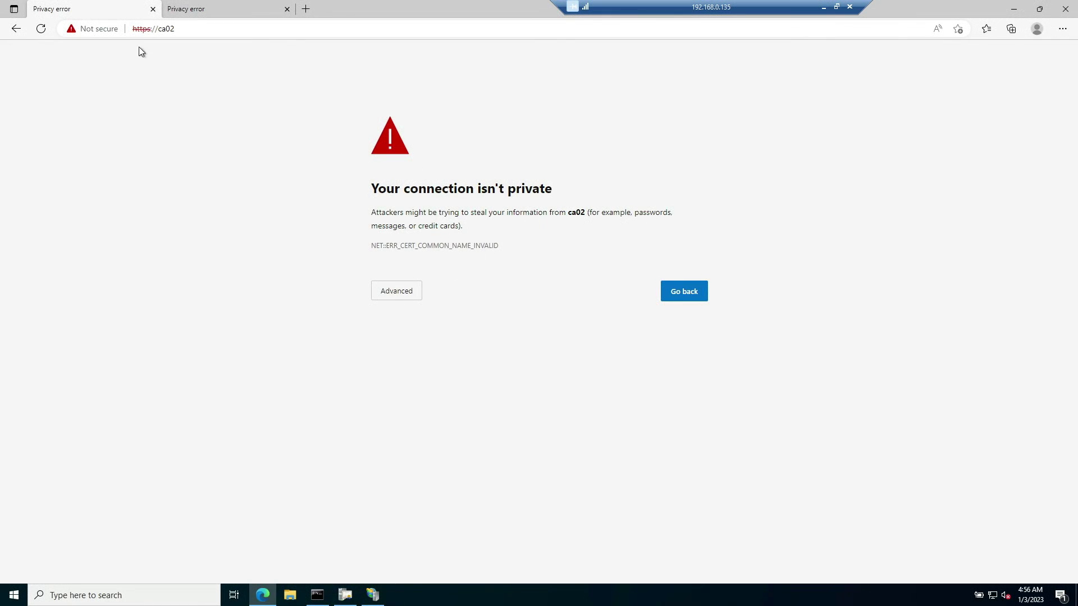
left_click(91, 30)
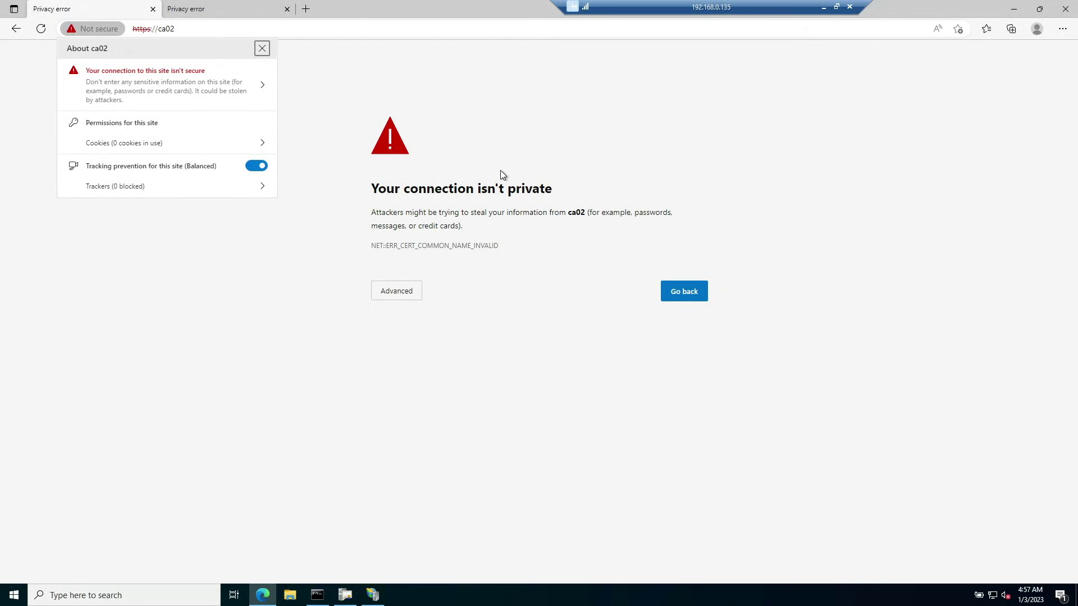
left_click(372, 595)
- Open Server Certificates on CA02 and start a new certificate request
left_click(54, 88)
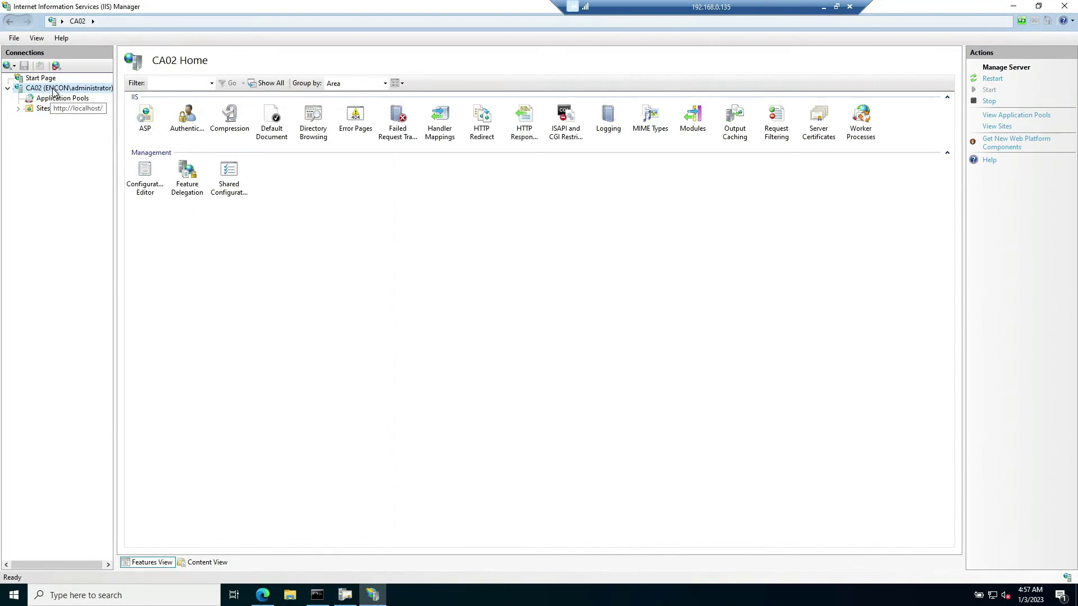
left_click(819, 123)
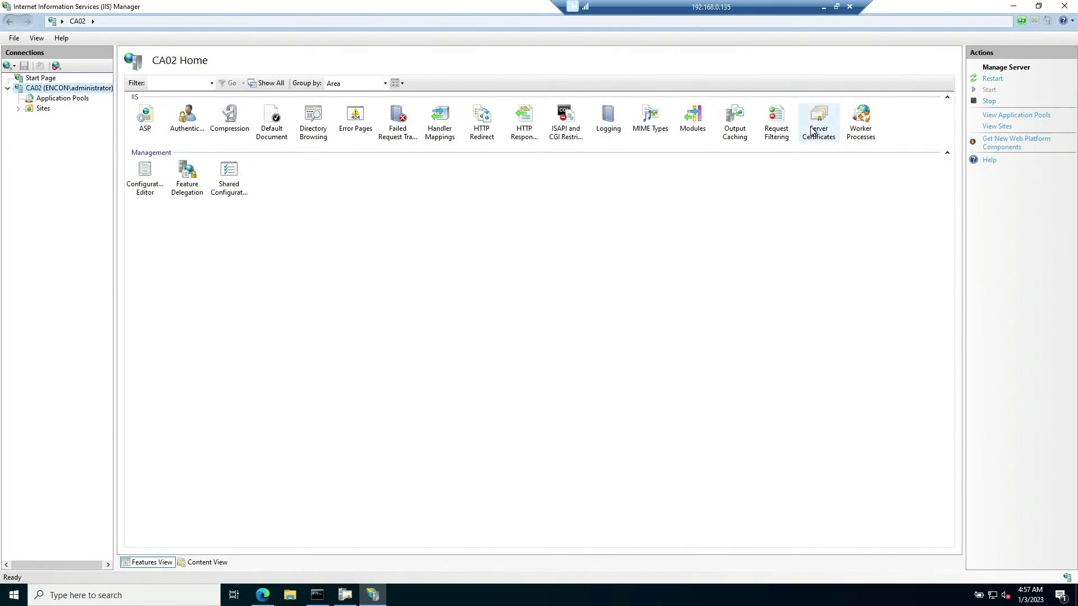
double_click(830, 125)
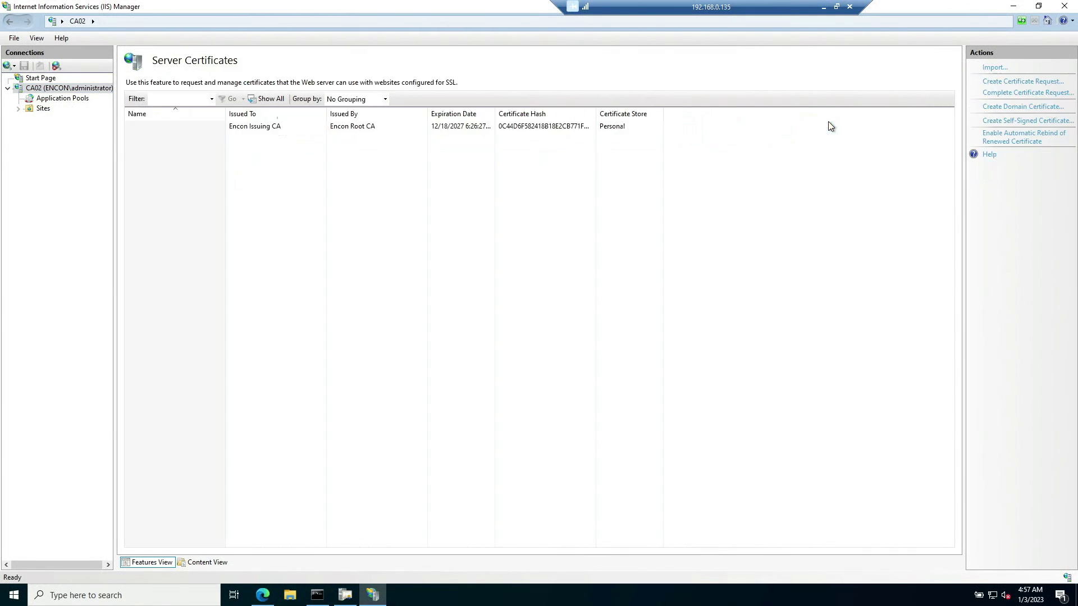
left_click(1016, 83)
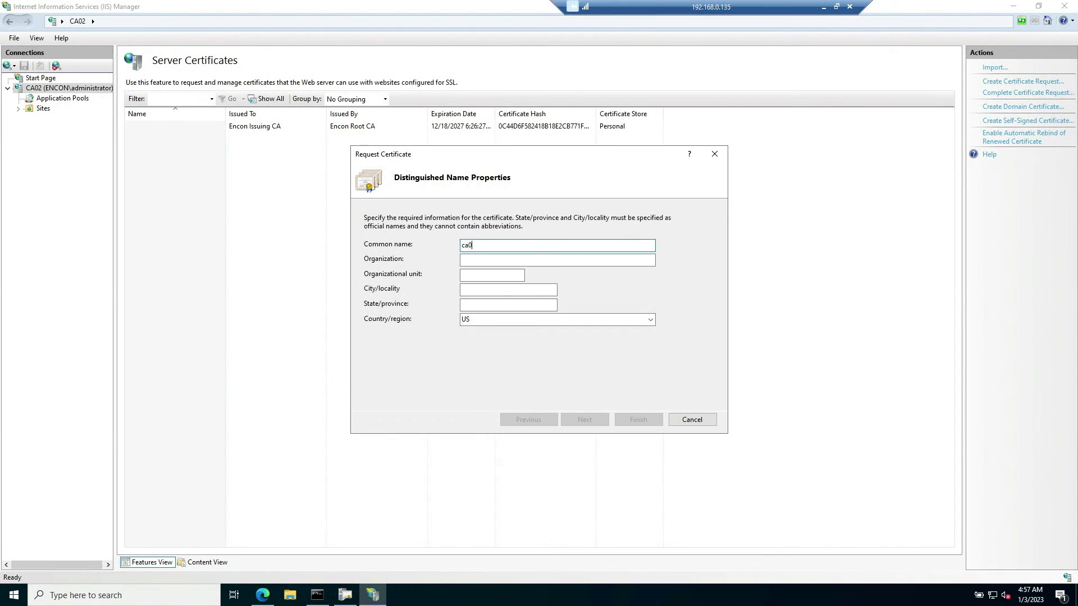
- Enter organization Encryption Consulting, unit Dev, city Dallas and state Texas
left_click(462, 260)
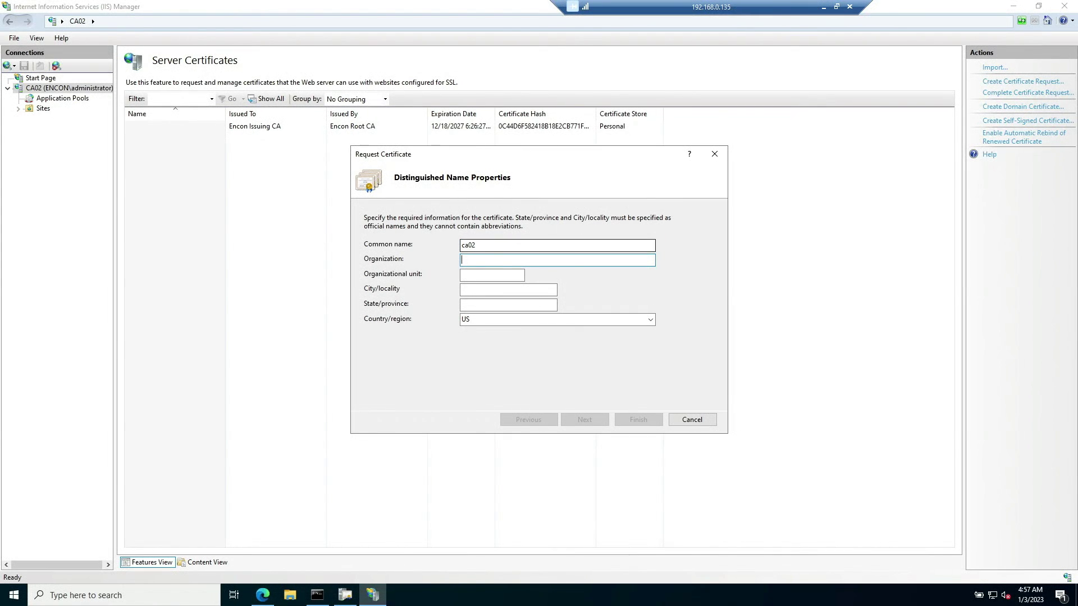
type("Encryption Consulting")
left_click(492, 275)
type("De")
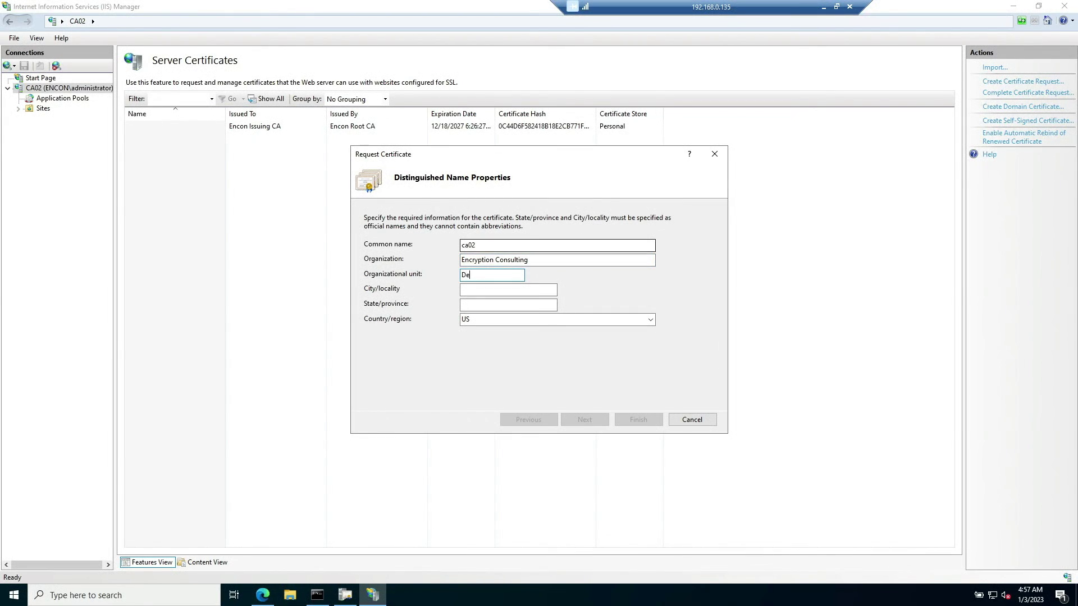
type("v")
left_click(508, 289)
type("Dallas")
left_click(508, 305)
type("Texa")
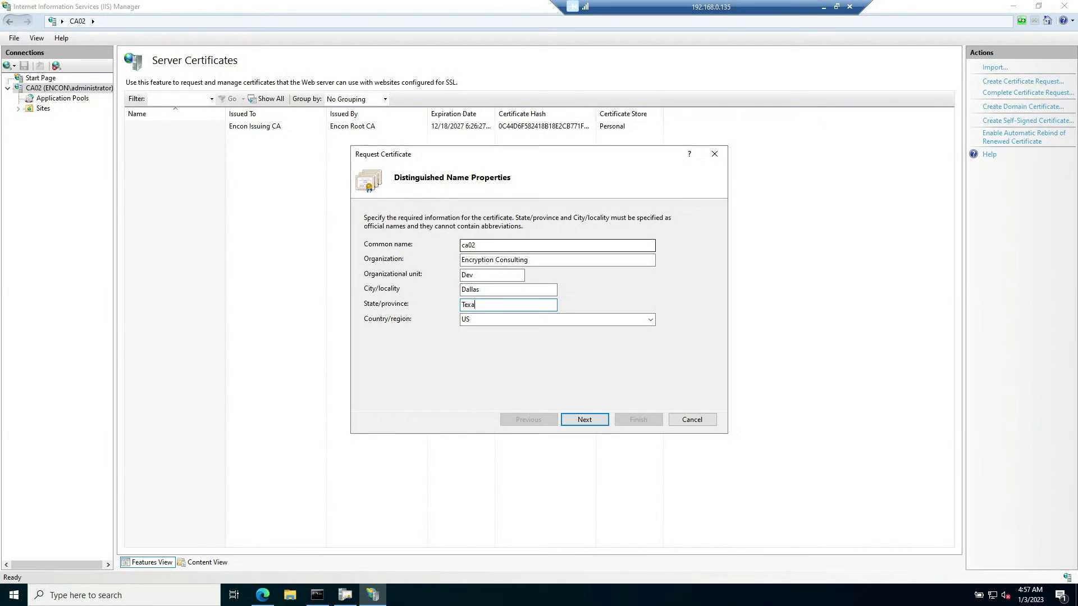
type("s")
key("Return")
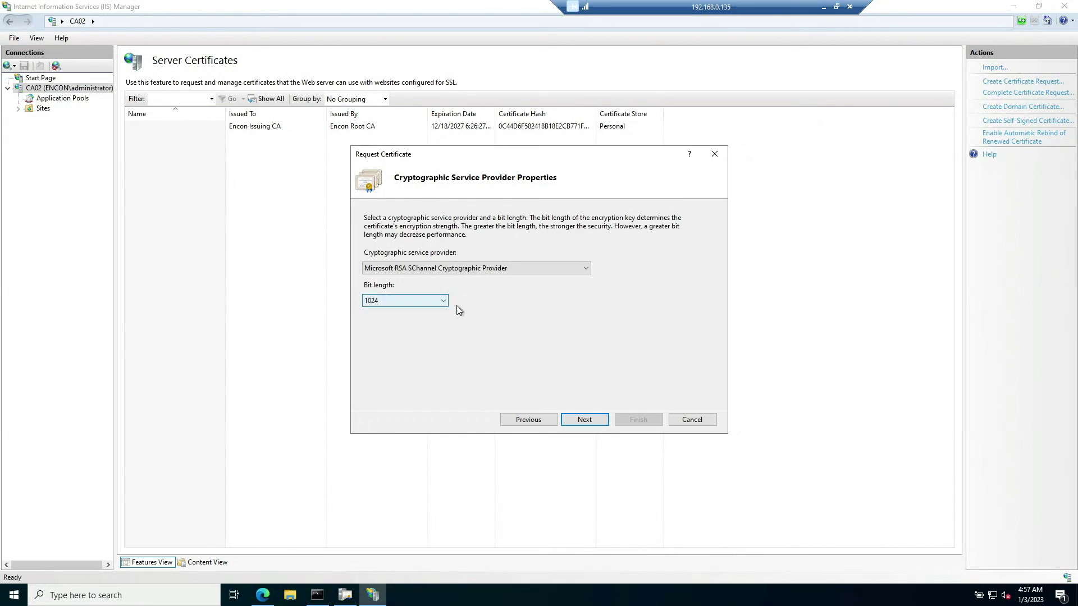
- Set the request's key bit length to 2048
left_click(427, 302)
left_click(412, 338)
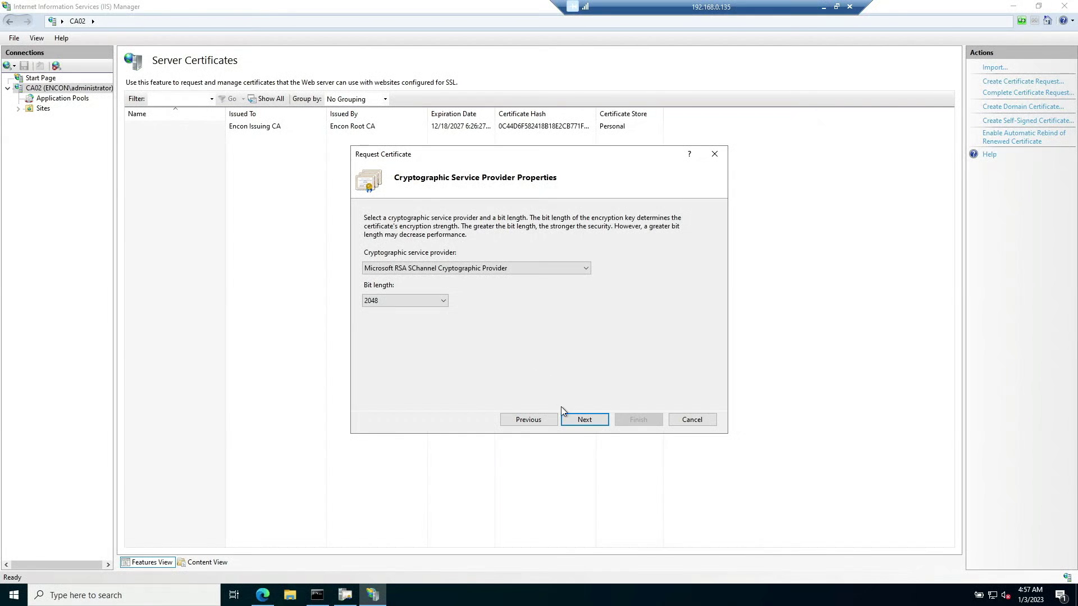
left_click(577, 420)
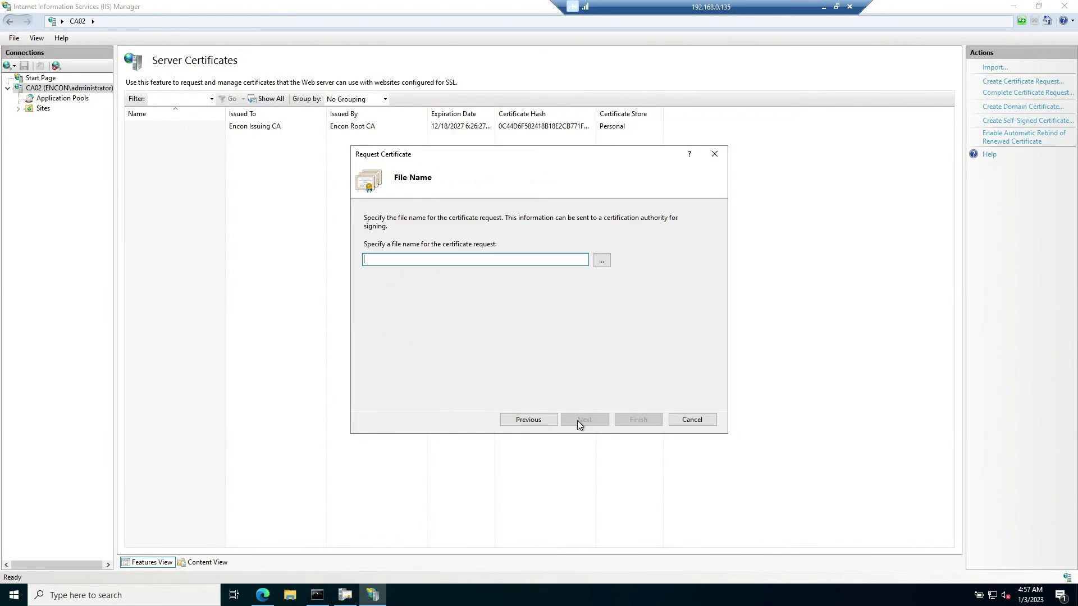
- Save the request as webserver_req.txt in Documents and finish the wizard
left_click(597, 262)
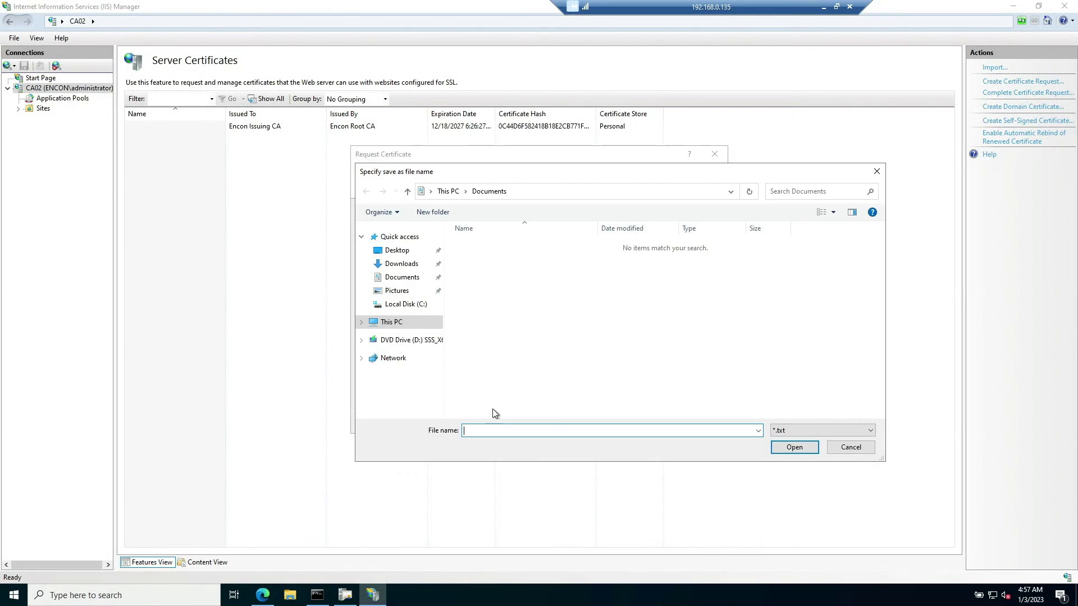
type("webserver_req")
key("Return")
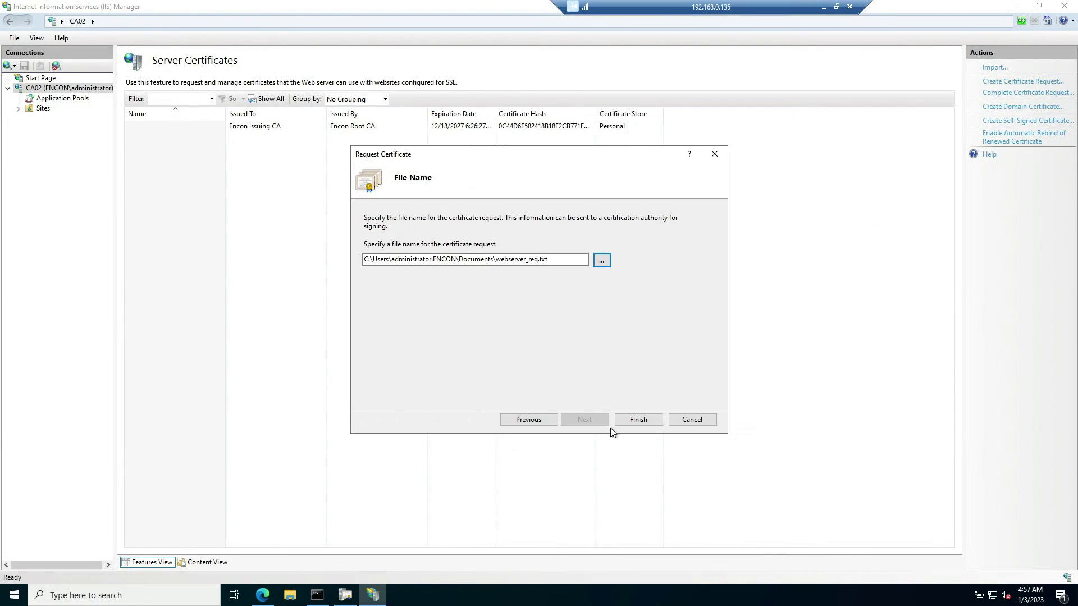
left_click(625, 423)
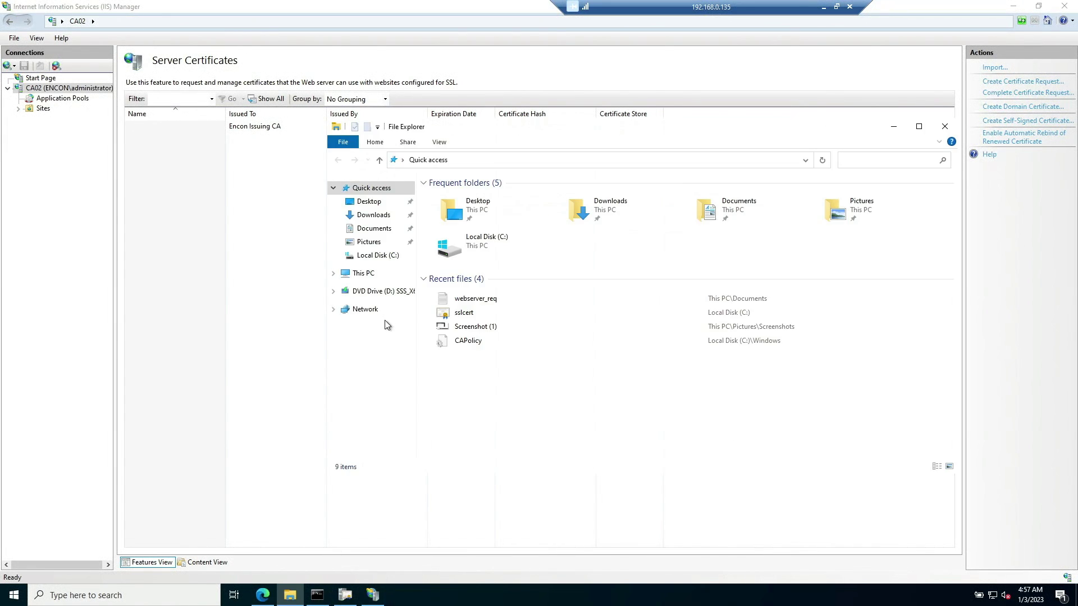
- Open webserver_req from Documents in Notepad and select all its request text
left_click(373, 228)
double_click(464, 200)
left_click_drag(313, 409, 111, 119)
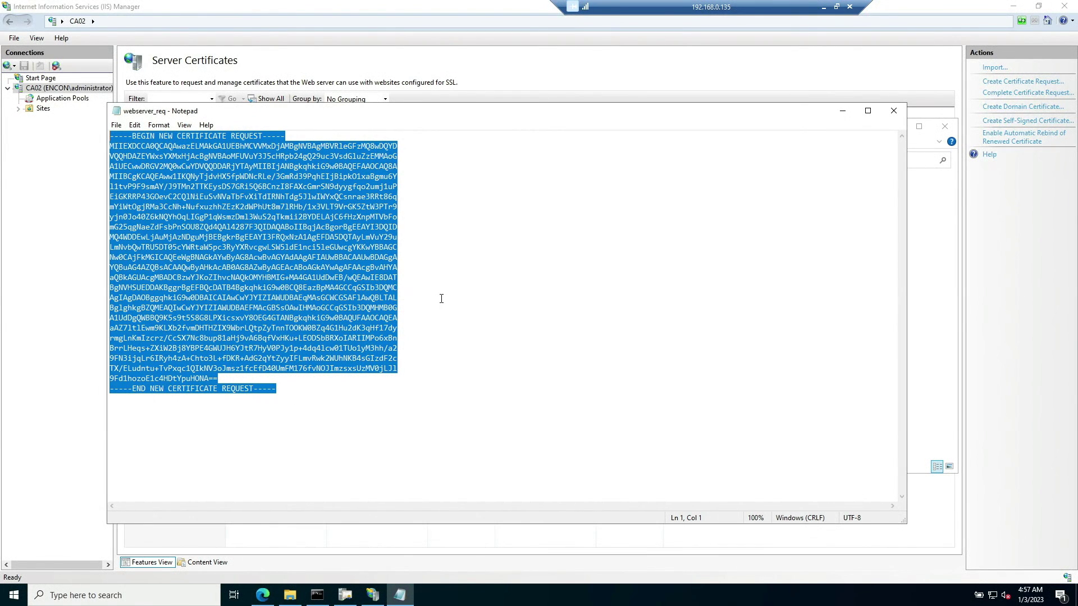
left_click(263, 595)
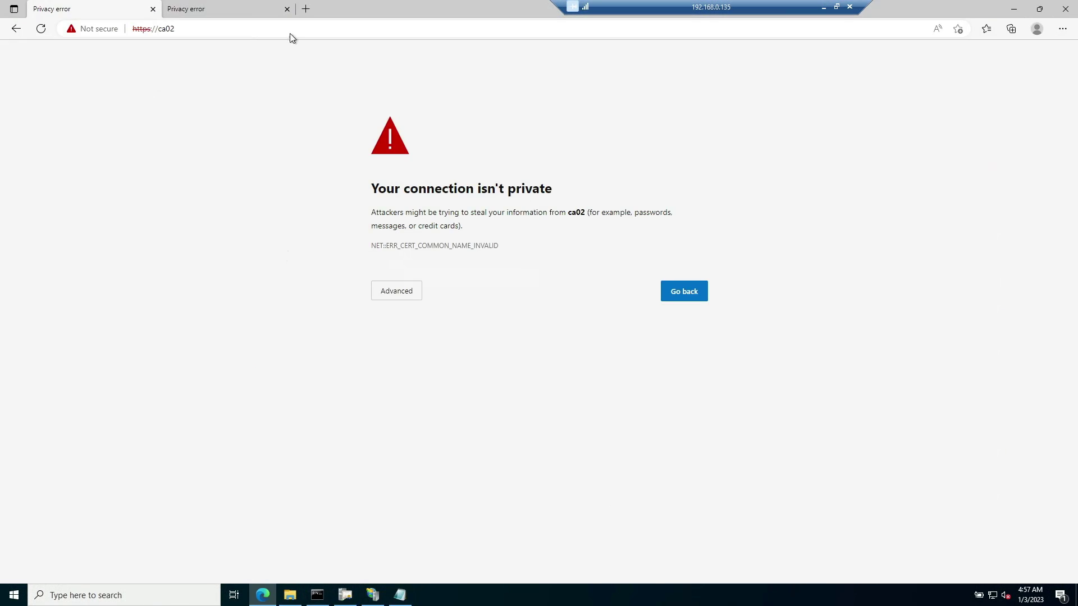
left_click(306, 8)
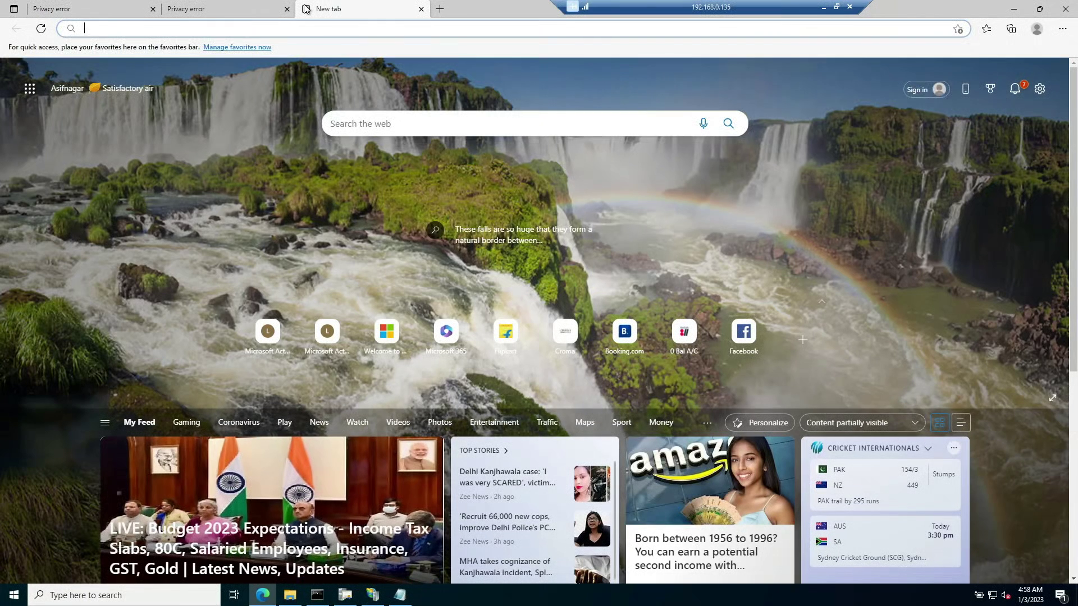
type("ht")
key("Right")
key("Return")
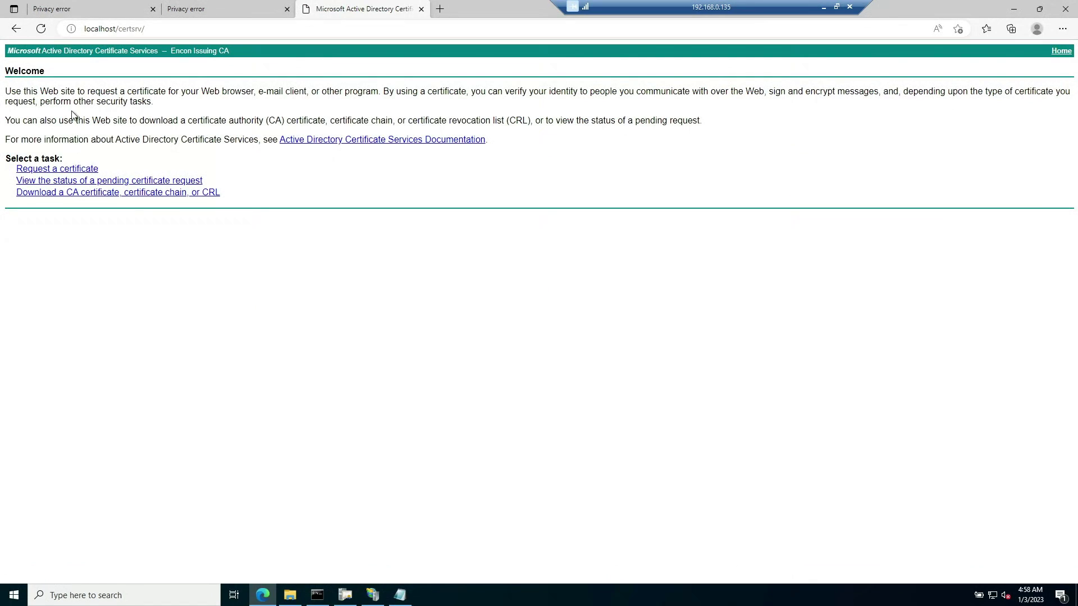
left_click(67, 171)
left_click(96, 123)
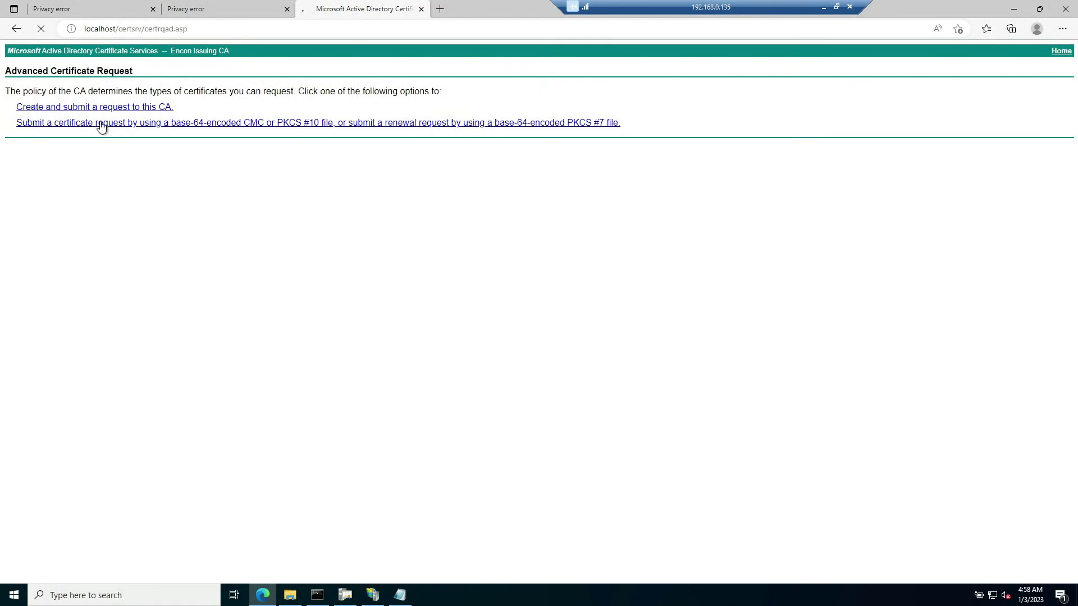
left_click(101, 143)
- Paste the request text and choose the Web Server SSL Certificate template
key("ctrl+v")
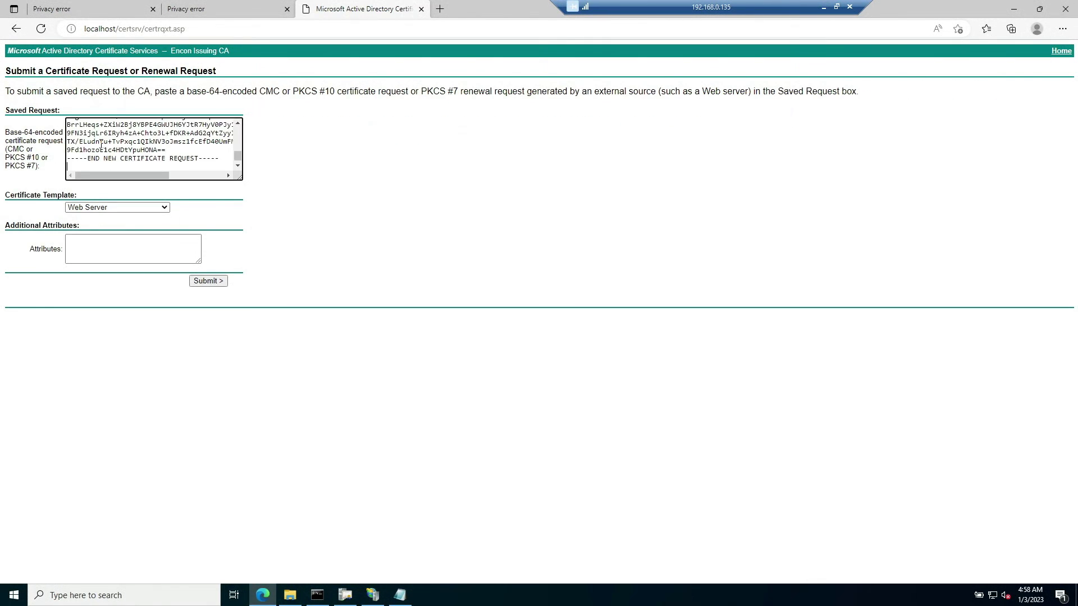
left_click(399, 595)
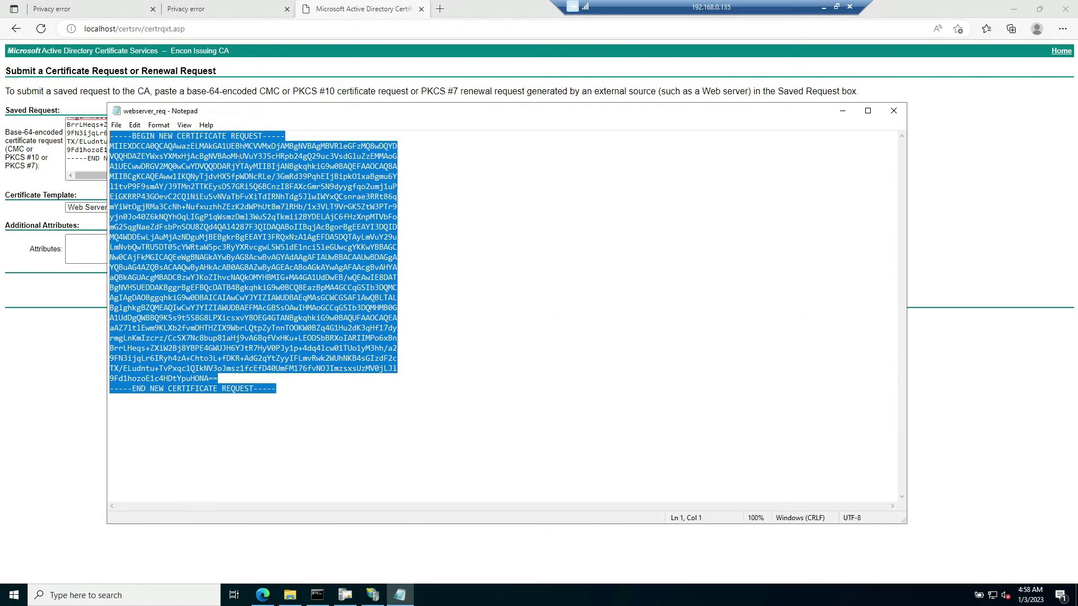
left_click(842, 110)
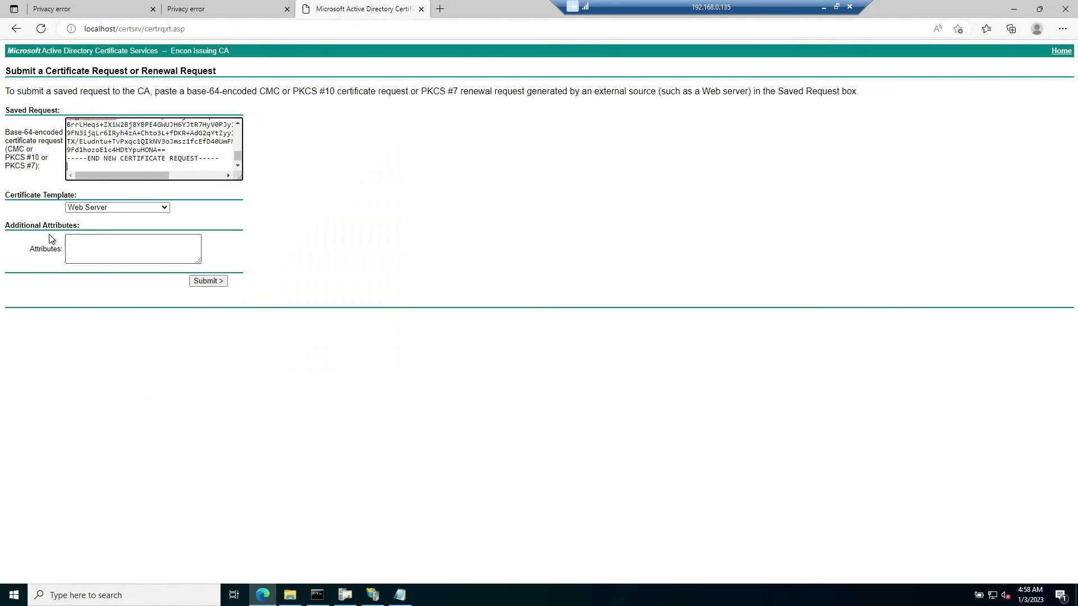
left_click(111, 207)
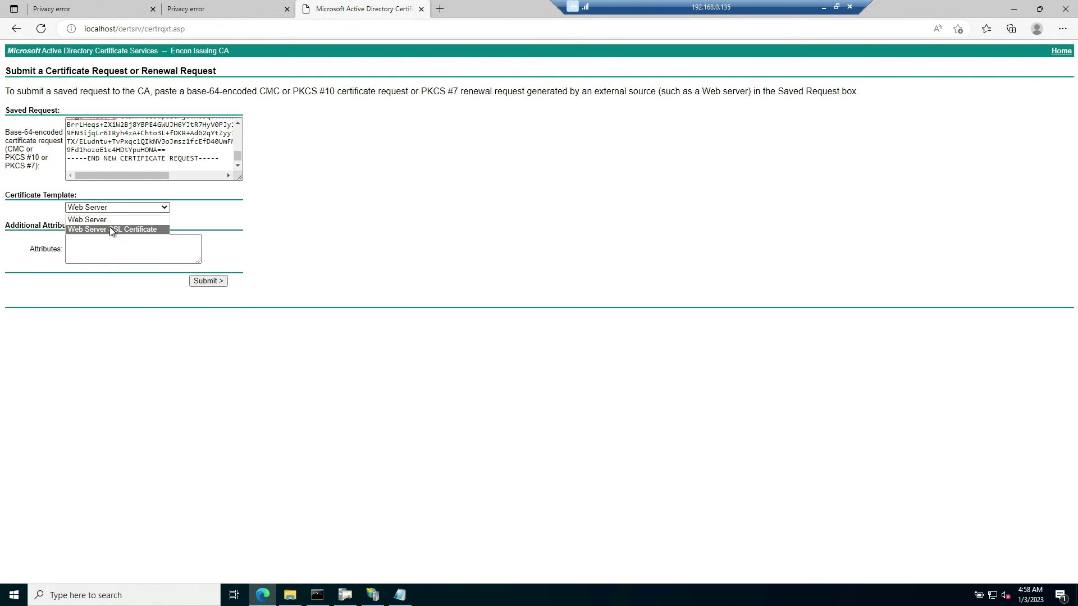
left_click(139, 229)
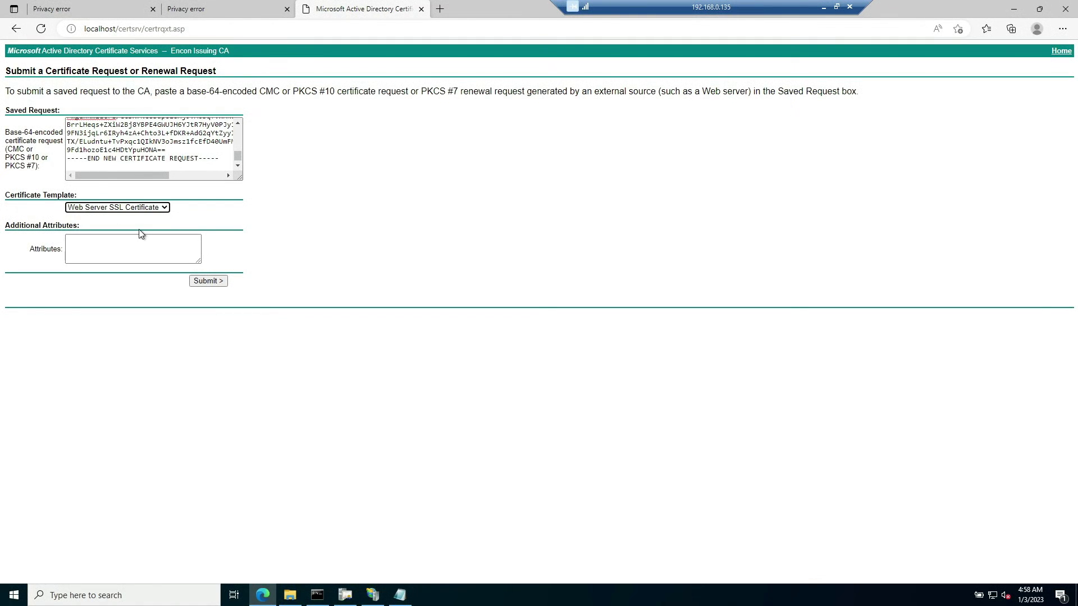
left_click(134, 209)
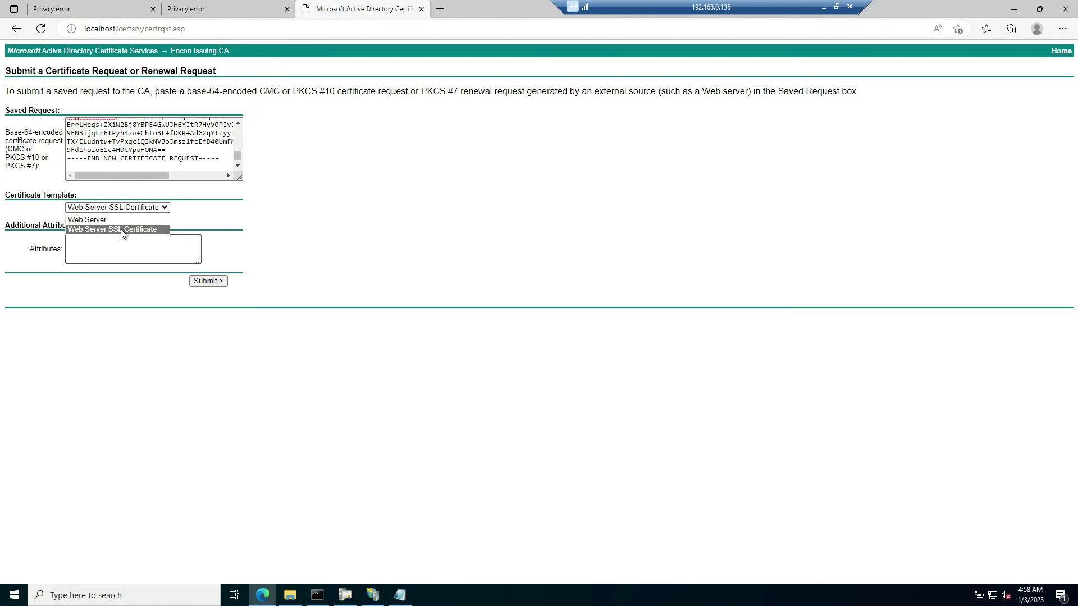
left_click(121, 230)
left_click(114, 246)
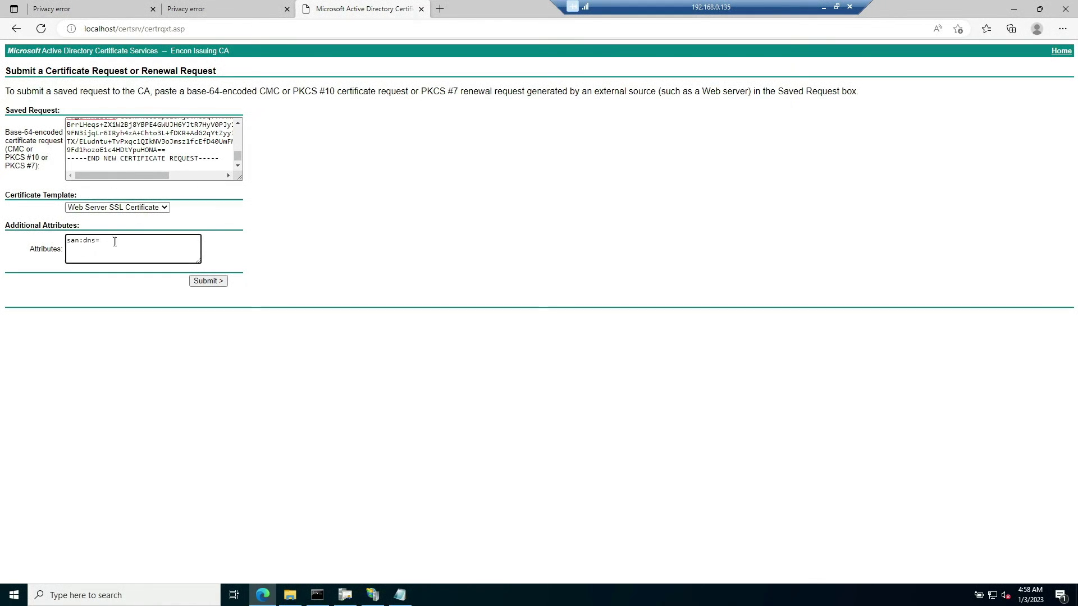
- Check the host names on the ca02 and ca02.encon.com privacy-error tabs
left_click(90, 10)
left_click_drag(177, 29, 157, 35)
left_click(197, 9)
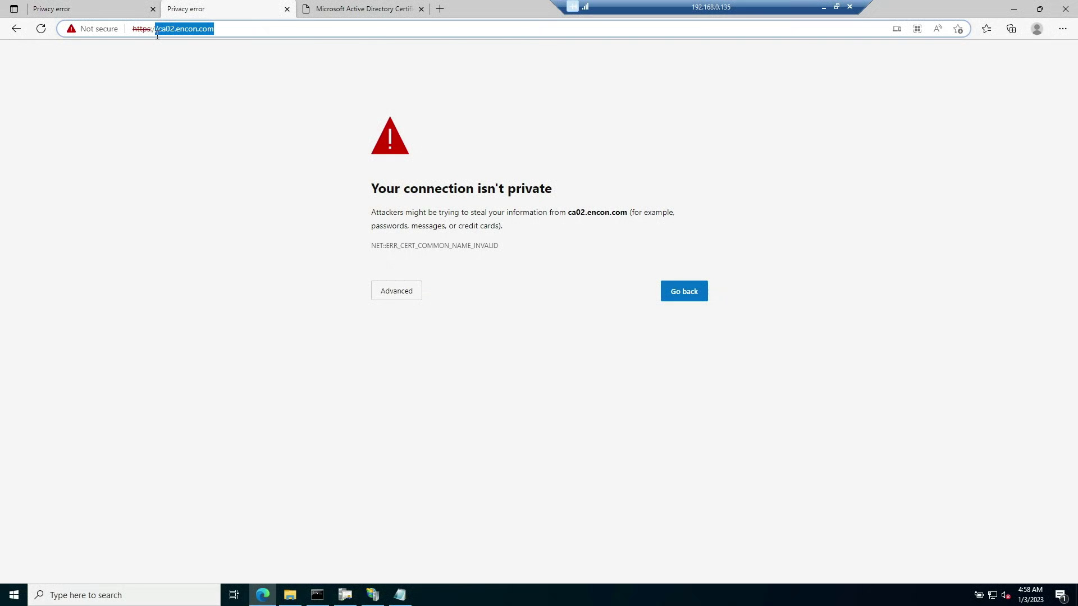
left_click(359, 9)
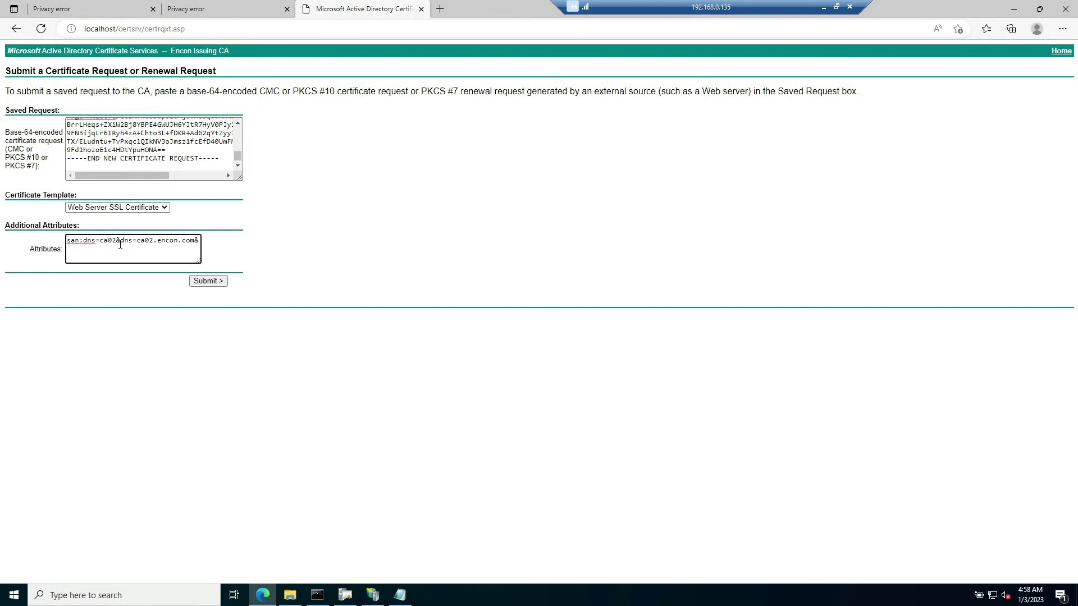
- Enter SAN attributes san:dns=ca02&dns=ca02.encon.com, submit, and note pending Request Id 13
type("dns=")
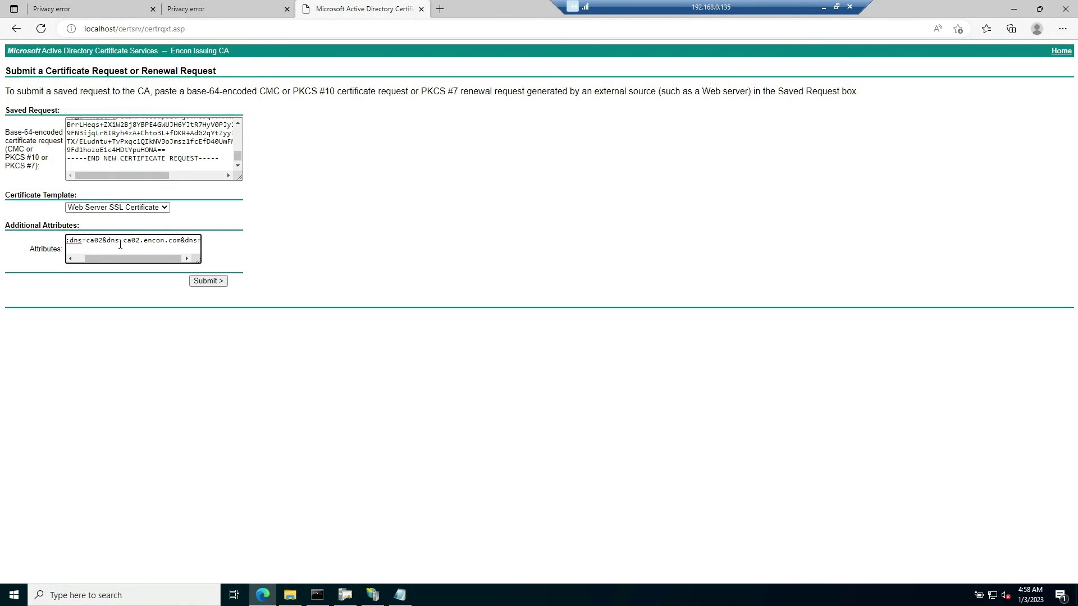
type("example.com")
key("shift+Left")
key("shift+Left")
key("shift+Left")
key("shift+Left")
key("shift+Left")
key("shift+Left")
key("shift+Left")
key("shift+Left")
key("shift+Left")
key("shift+Left")
key("shift+Left")
key("shift+Left")
key("shift+Left")
key("shift+Left")
key("shift+Left")
key("shift+Left")
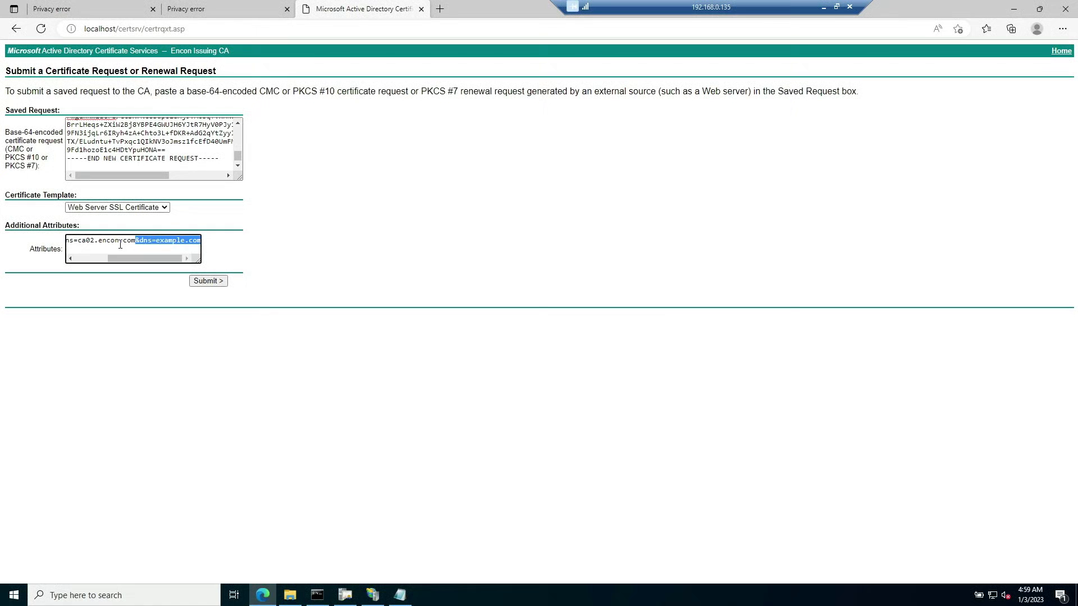
key("BackSpace")
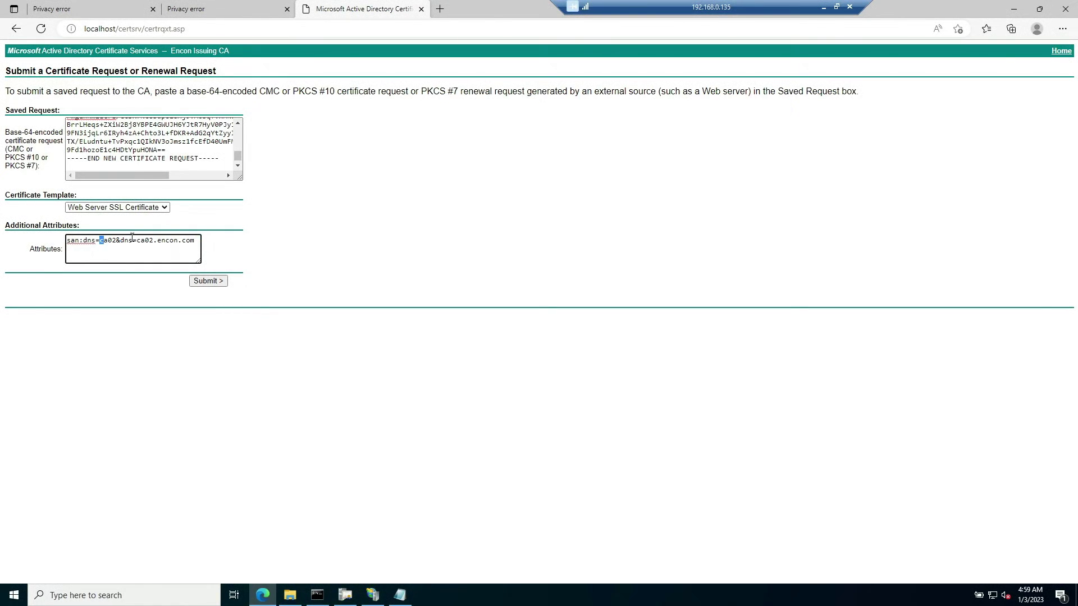
left_click_drag(132, 237, 199, 238)
left_click(197, 240)
left_click(203, 286)
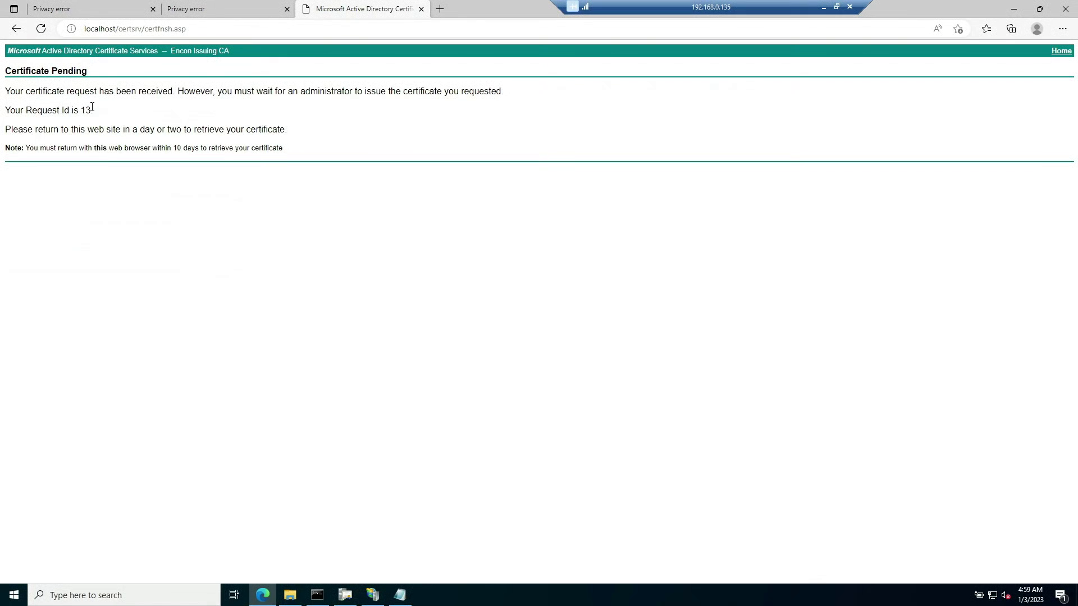
left_click_drag(92, 110, 5, 110)
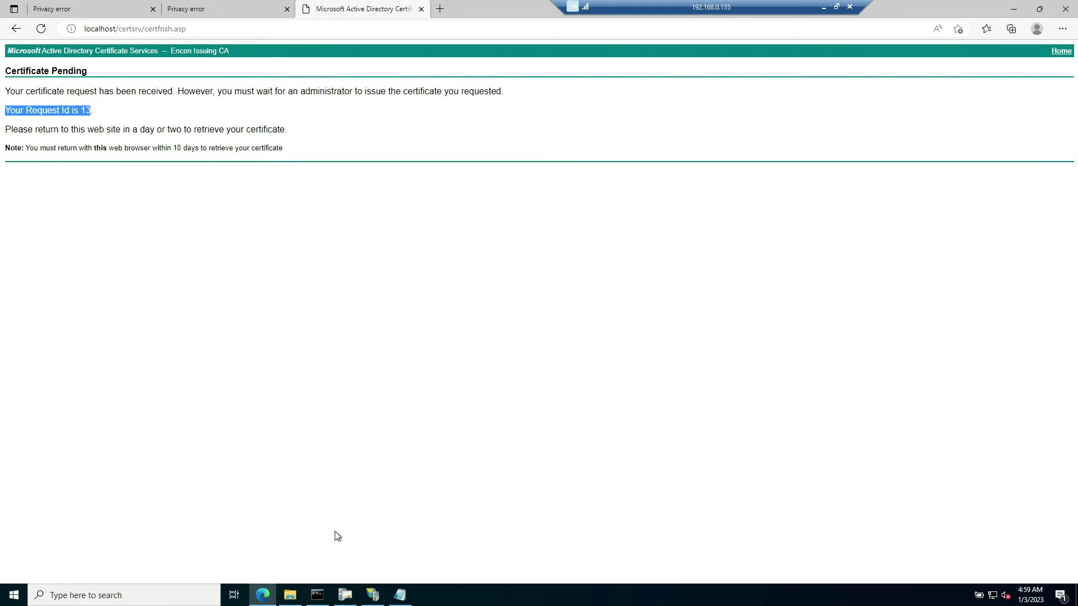
left_click(345, 594)
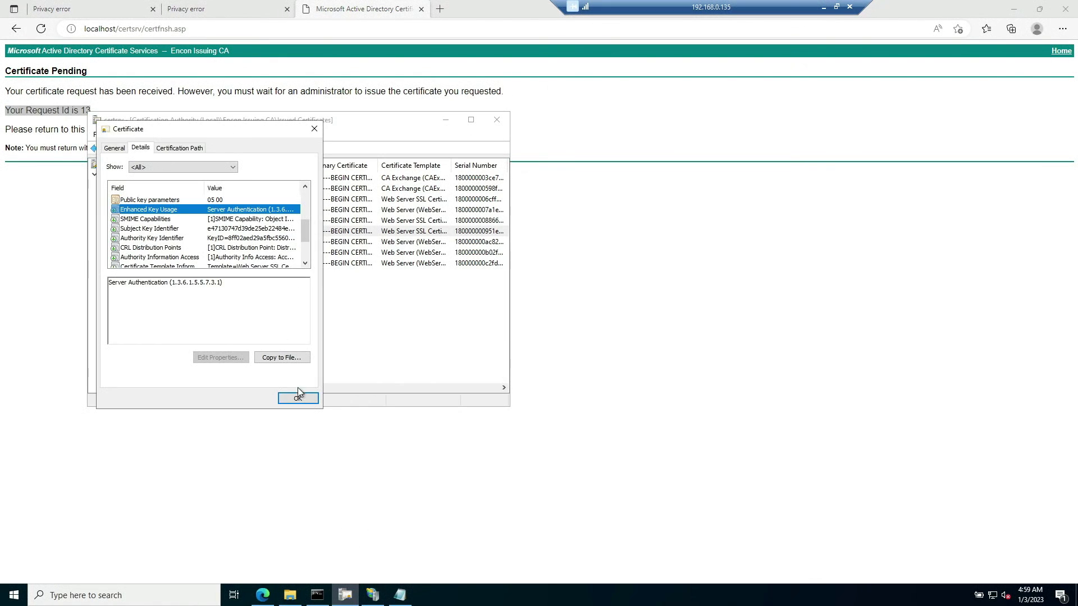
- Issue pending request 13 in certsrv and confirm it appears under Issued Certificates
left_click(307, 399)
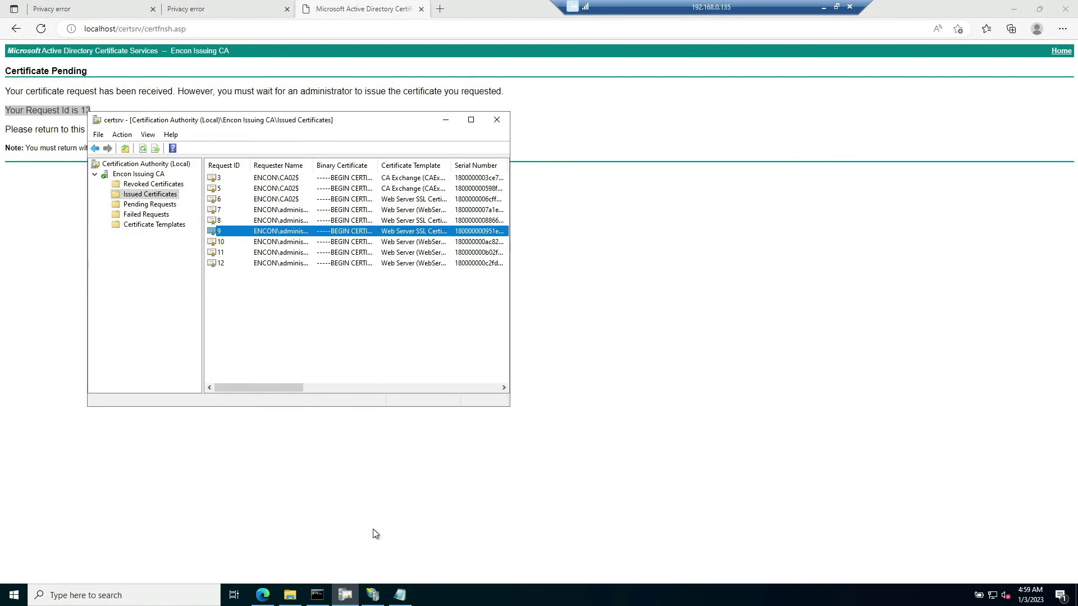
left_click(150, 206)
left_click(212, 177)
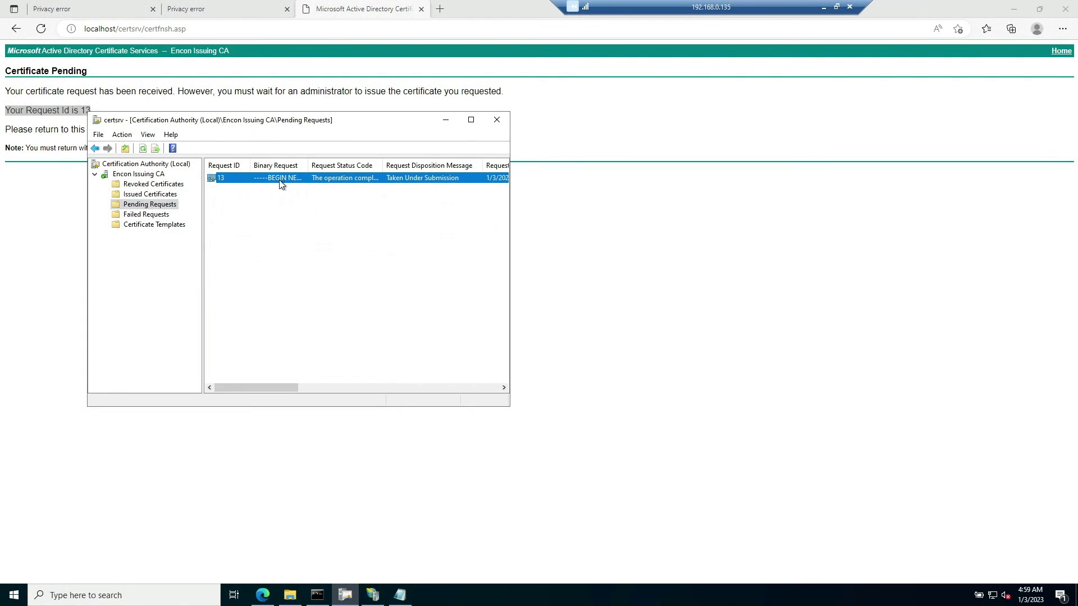
right_click(257, 180)
mouse_move(286, 184)
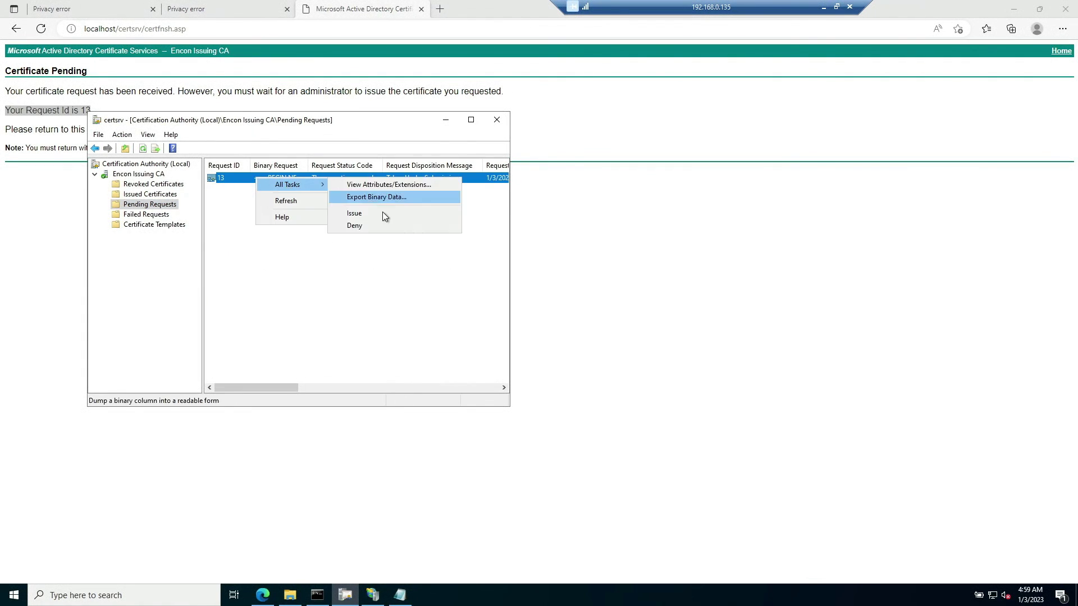
left_click(383, 213)
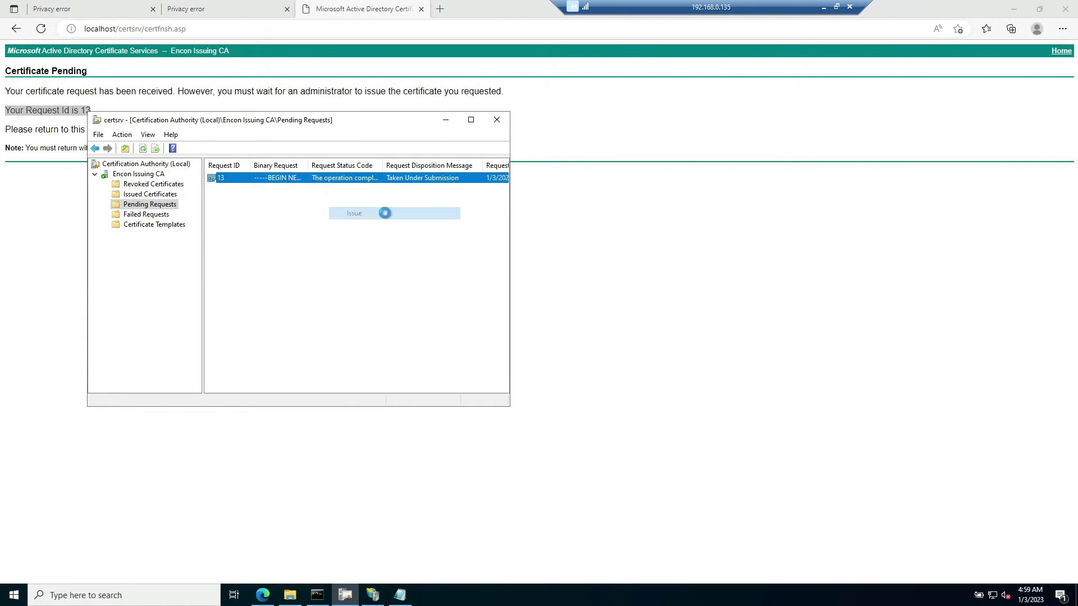
left_click(148, 194)
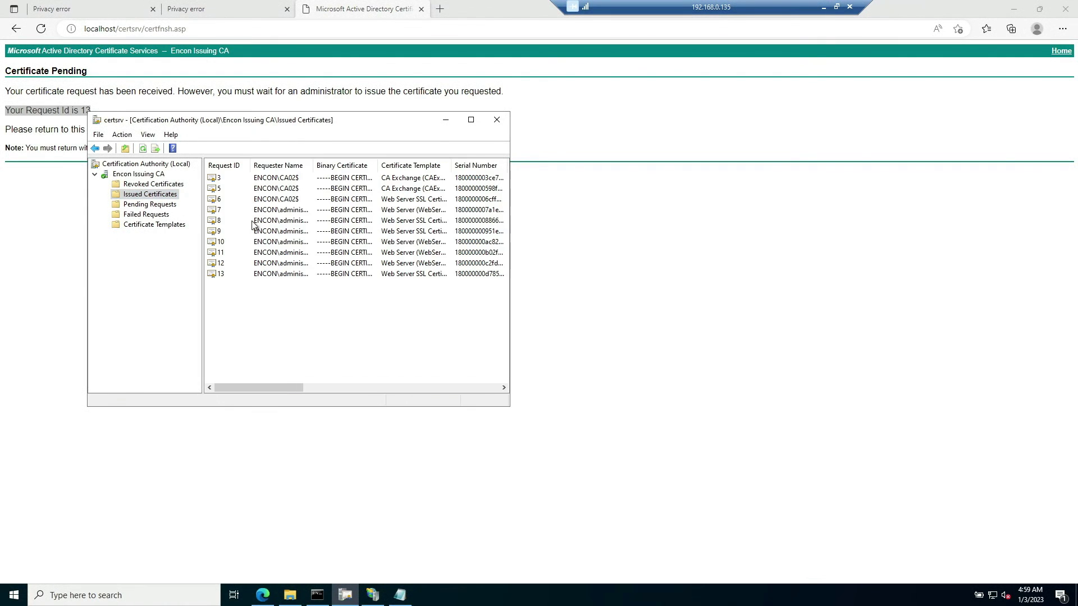
left_click(217, 275)
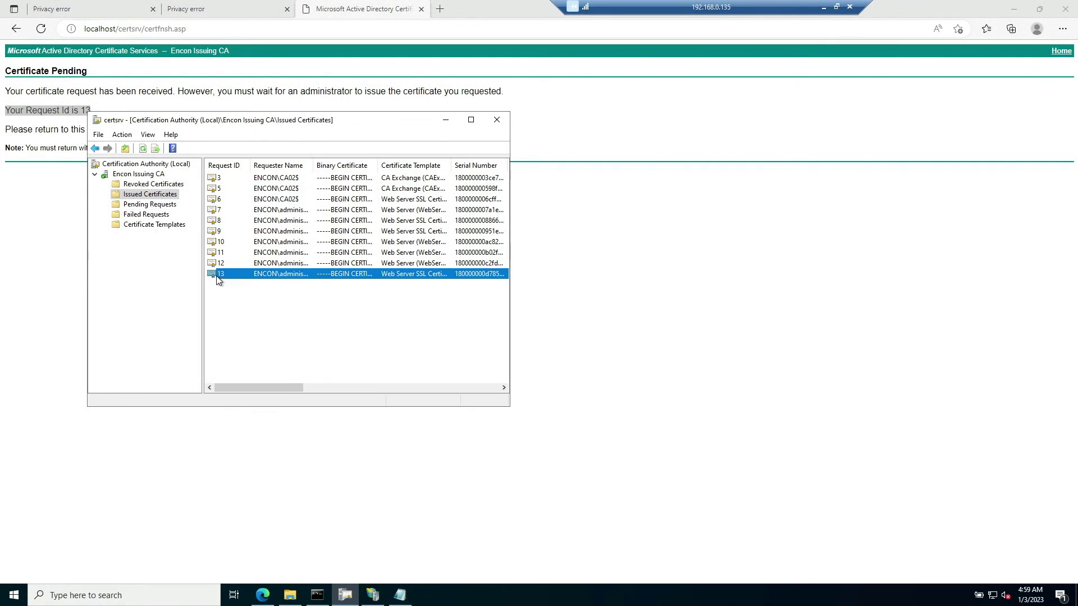
double_click(297, 275)
left_click(141, 147)
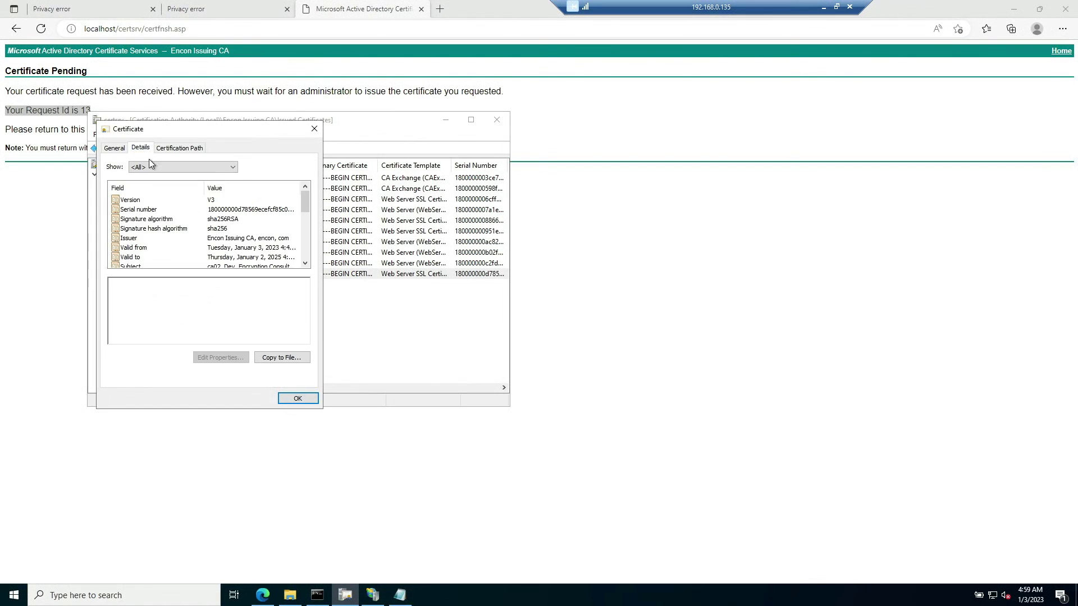
scroll(166, 239, "down", 3)
scroll(164, 238, "down", 2)
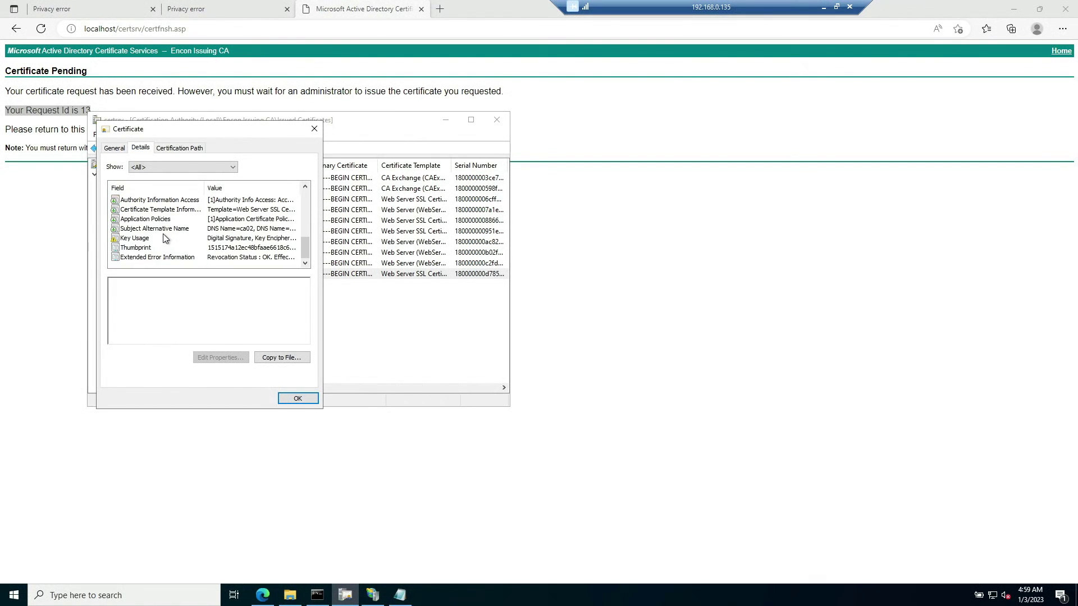
left_click(160, 228)
left_click_drag(193, 289, 101, 277)
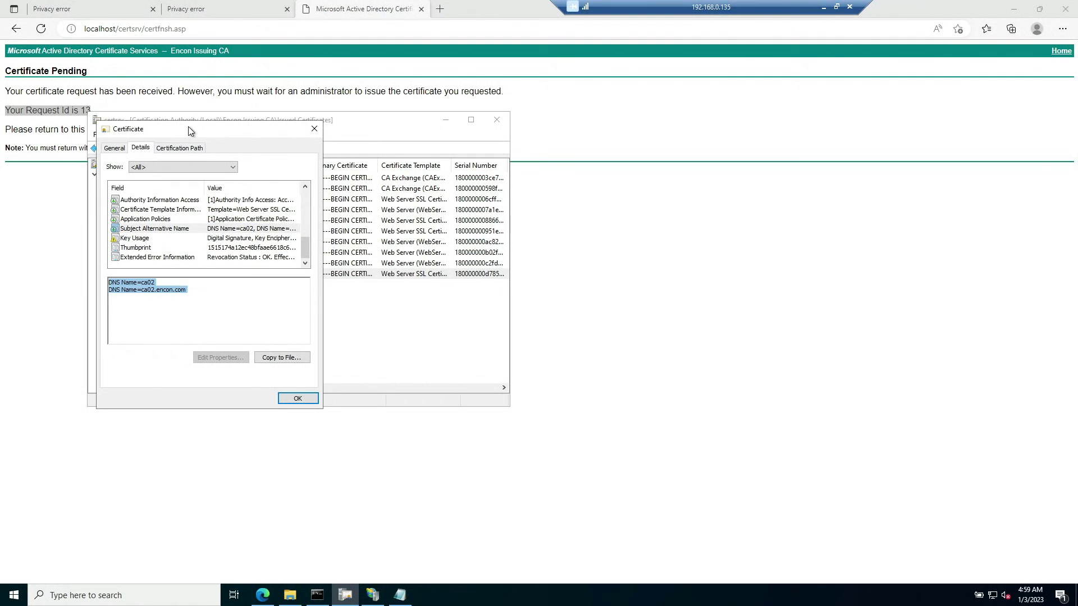
left_click_drag(189, 130, 515, 128)
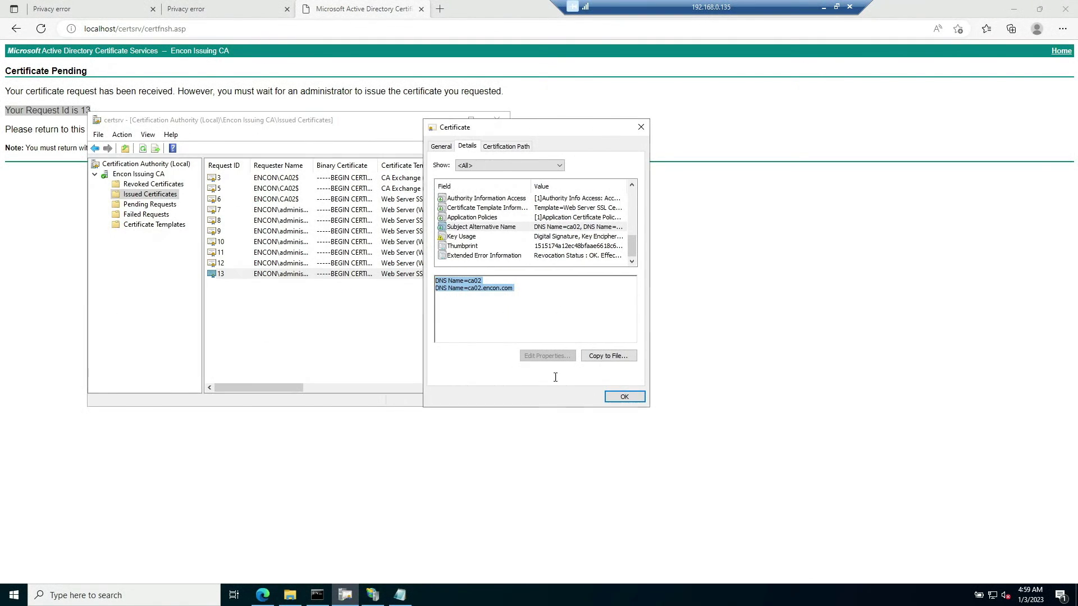
left_click(624, 396)
double_click(230, 254)
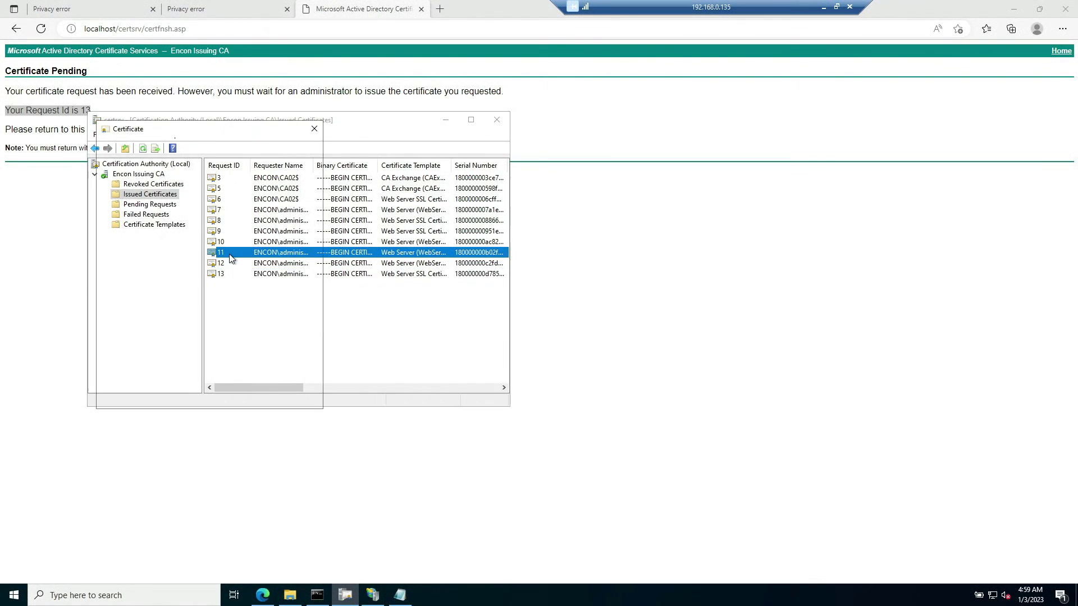
left_click(141, 148)
scroll(194, 252, "down", 4)
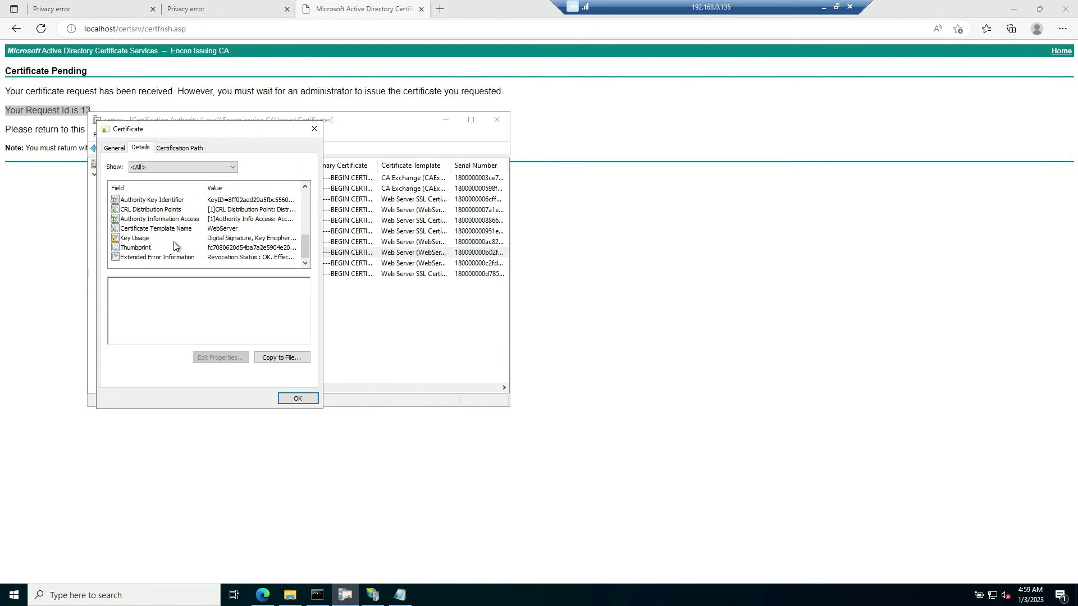
left_click(156, 238)
key("Up")
key("Up")
key("Up")
key("Up")
key("Up")
key("Up")
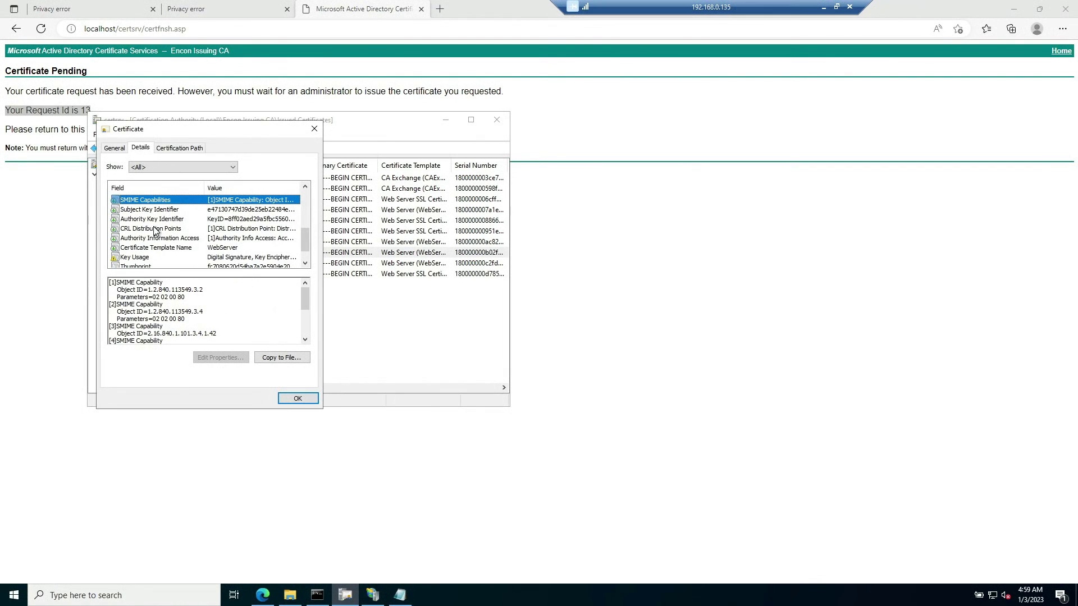
left_click(314, 129)
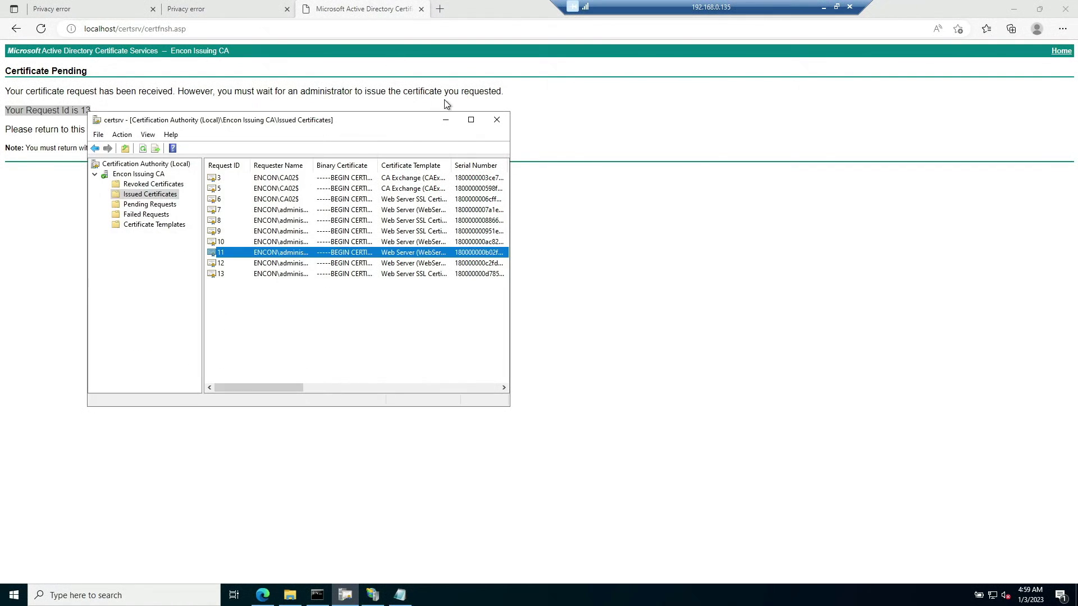
left_click(494, 119)
- From the certificate services home page, download the issued certificate Base 64 encoded as certnew.cer
double_click(179, 28)
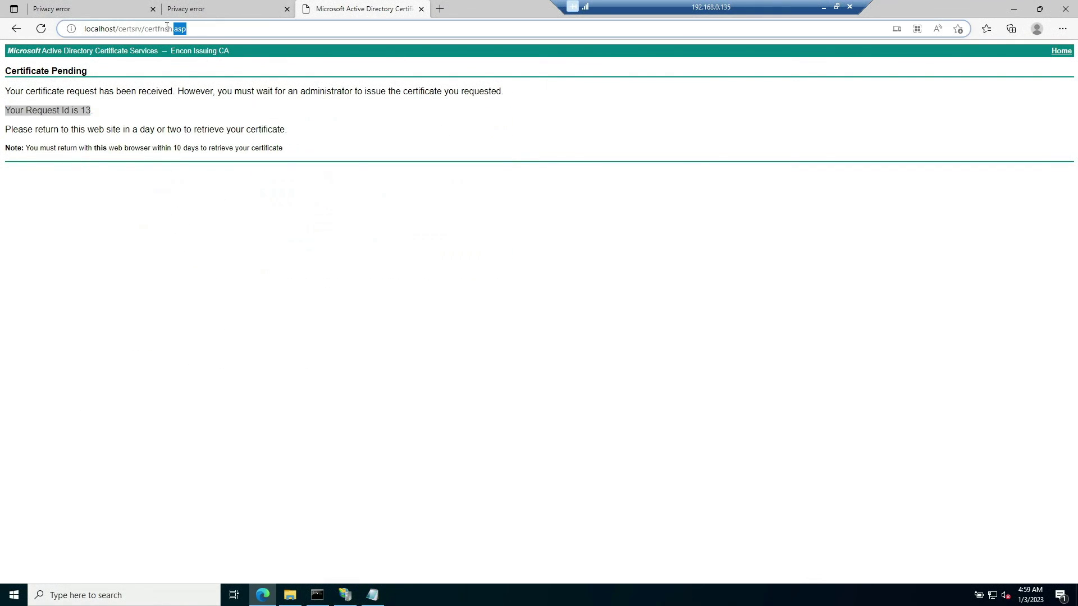
left_click_drag(167, 26, 146, 31)
key("BackSpace")
key("Return")
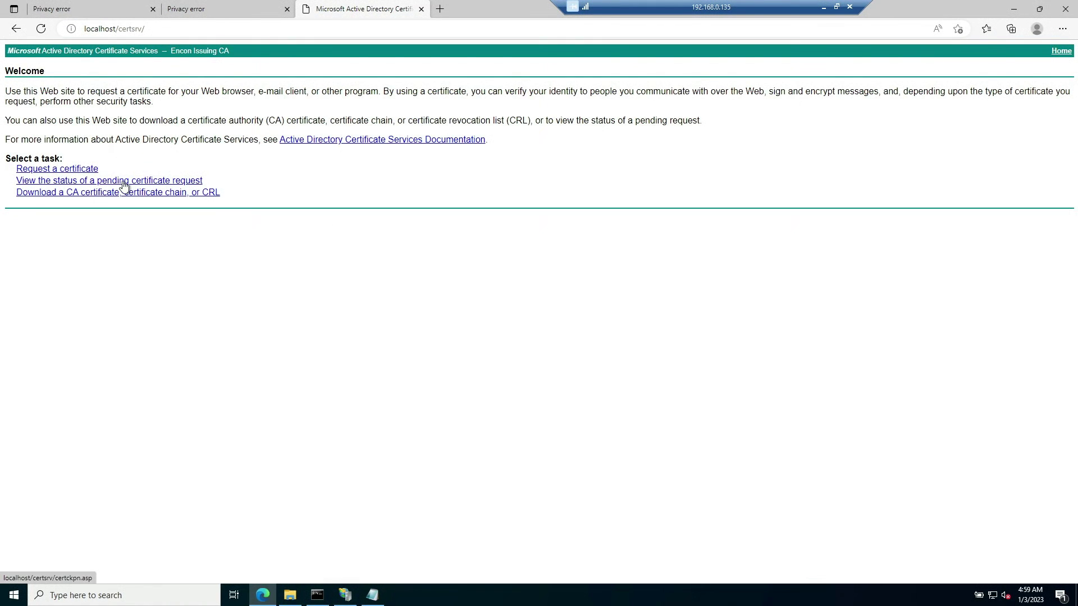
left_click(119, 185)
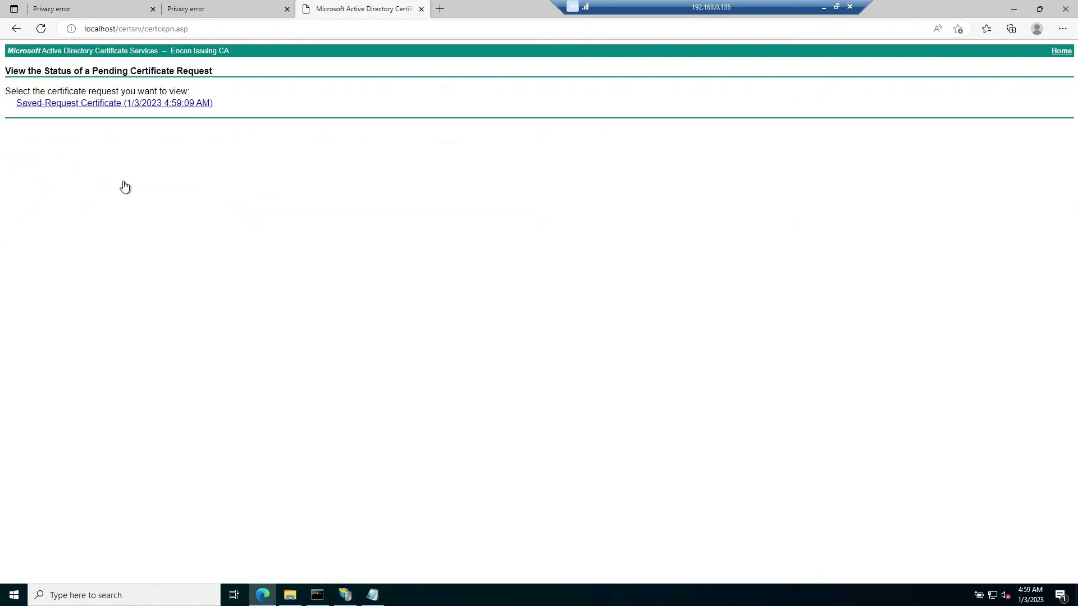
left_click(189, 104)
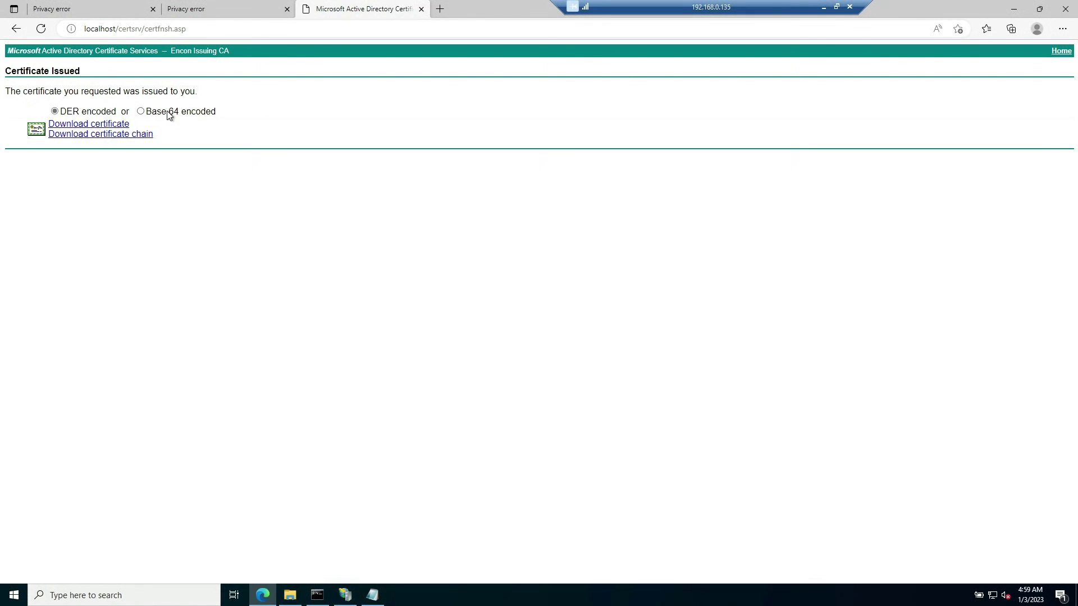
left_click(169, 113)
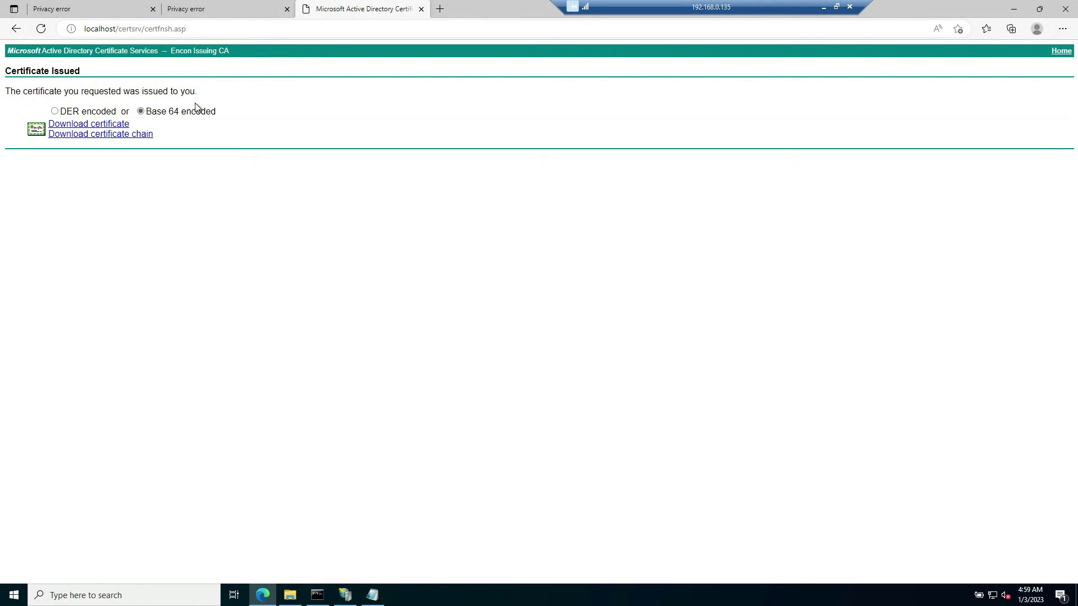
left_click(67, 124)
- Open certnew.cer and verify its Subject Alternative Name lists ca02 and ca02.encon.com
left_click(852, 79)
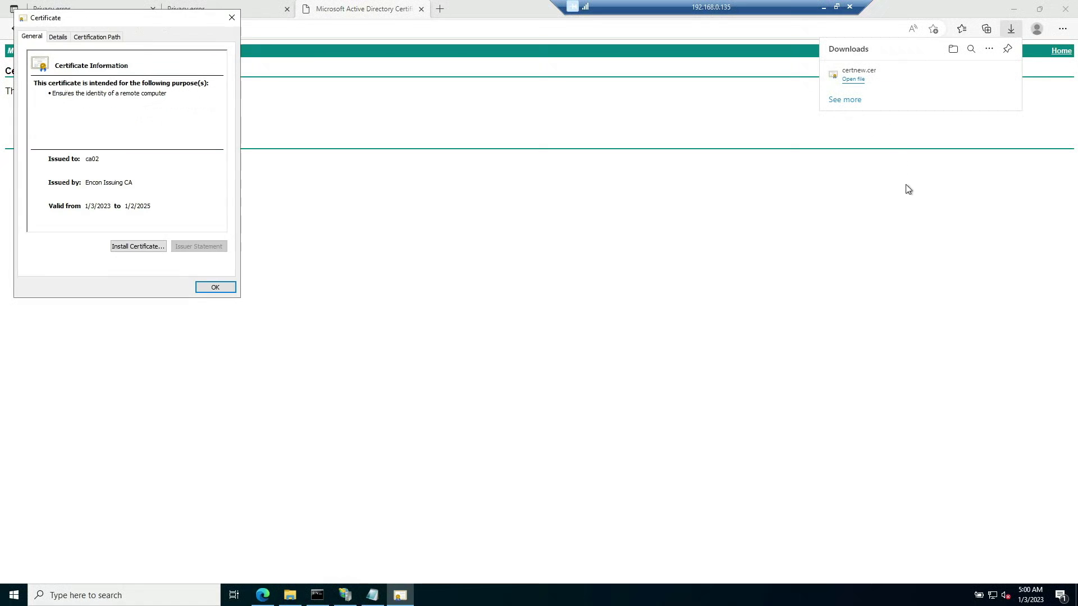
left_click(57, 37)
scroll(89, 137, "down", 3)
scroll(88, 137, "down", 1)
left_click(77, 128)
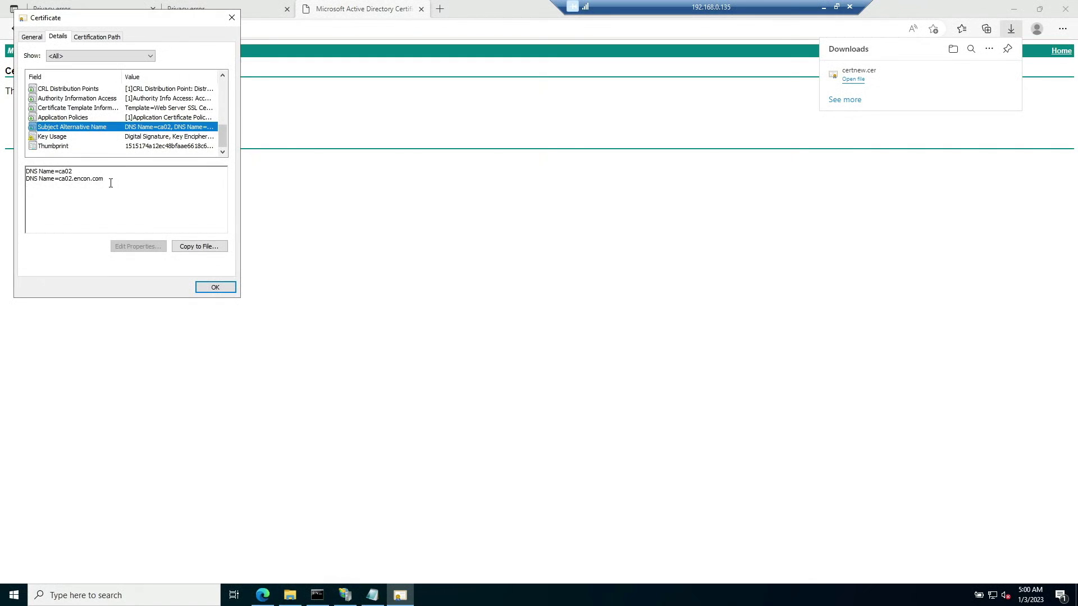
left_click_drag(109, 180, 2, 167)
left_click(216, 287)
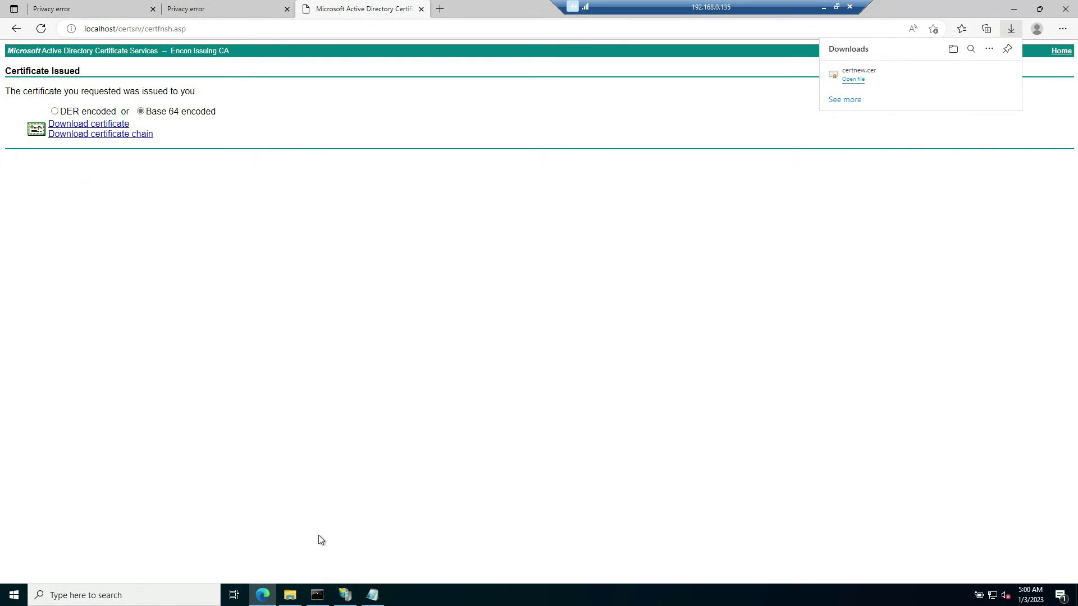
- Complete the pending certificate request with Downloads\certnew.cer, friendly name 'Webserver SSL', in the Personal store
left_click(345, 595)
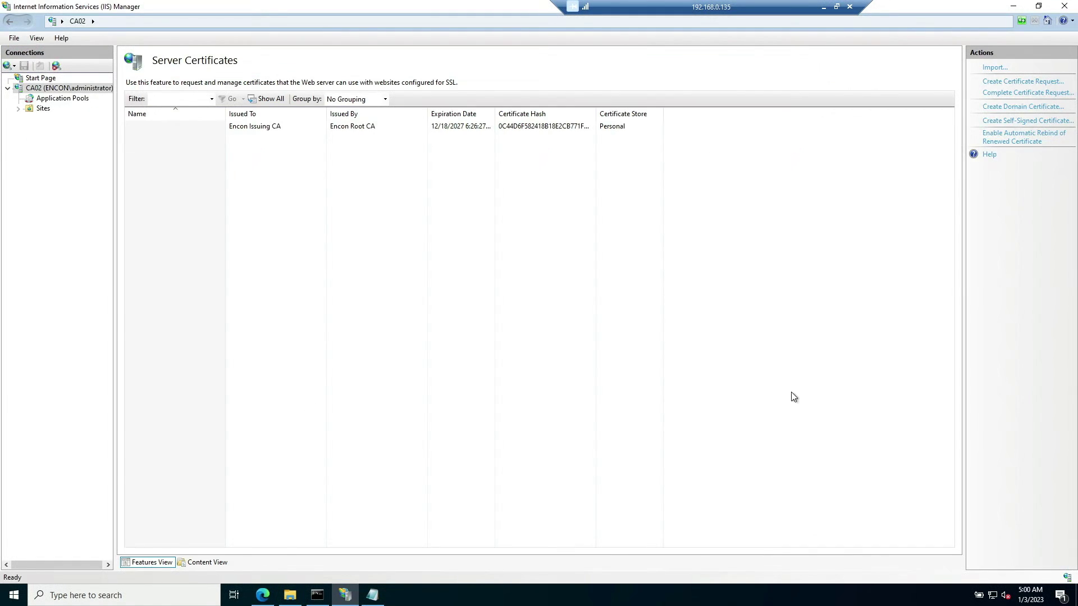
left_click(1011, 95)
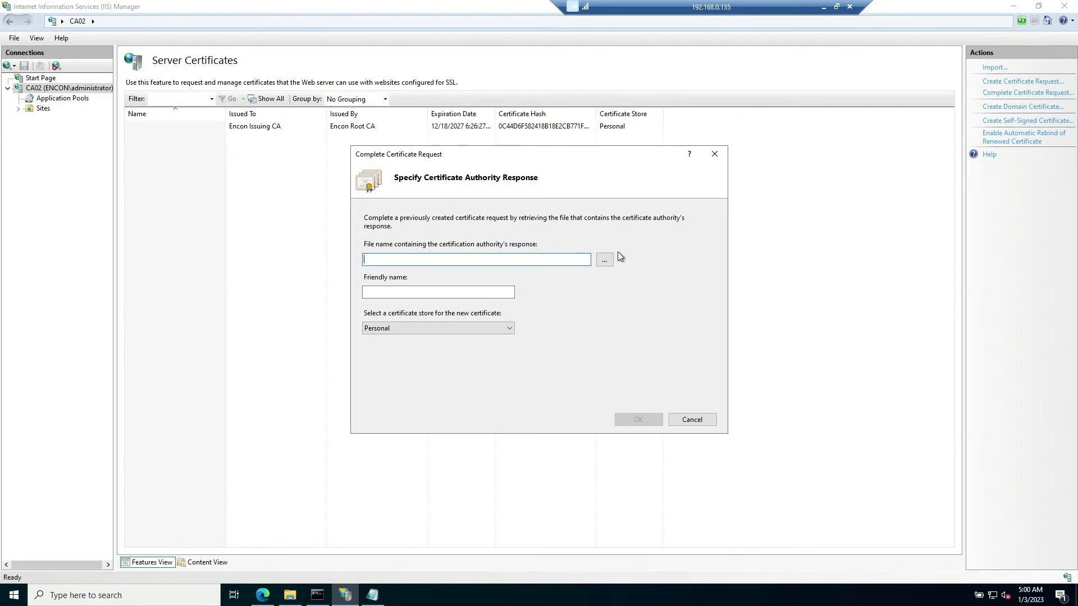
left_click(604, 259)
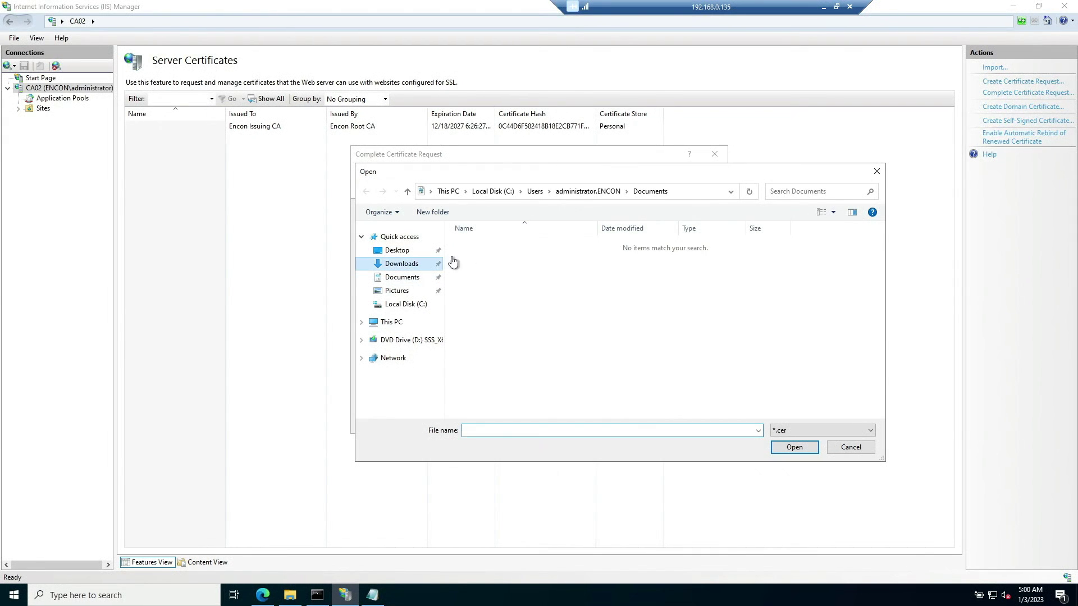
left_click(402, 264)
double_click(513, 260)
left_click(404, 292)
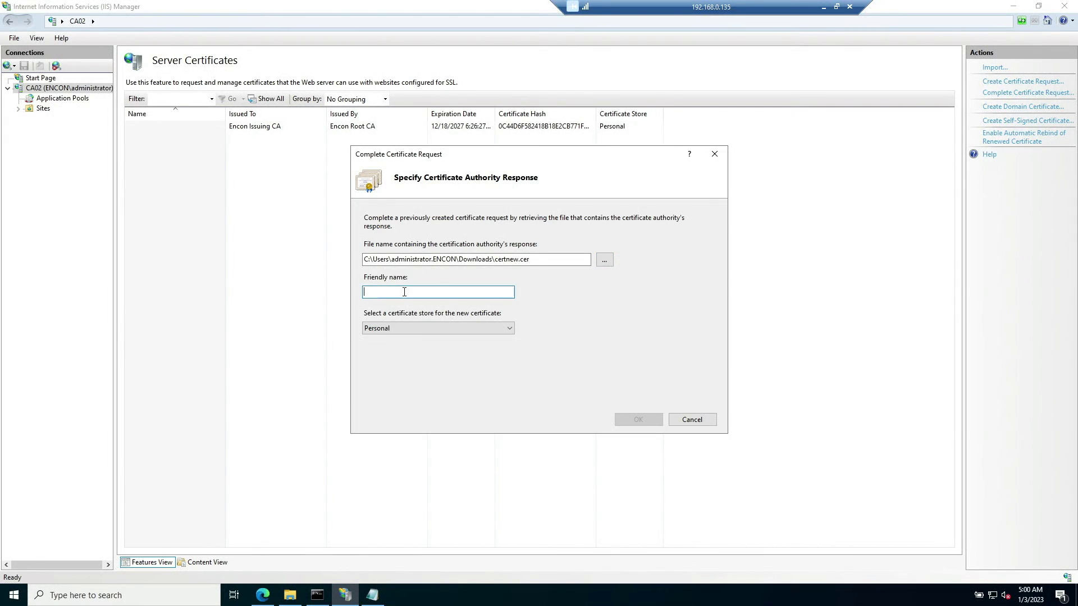
type("Webserv")
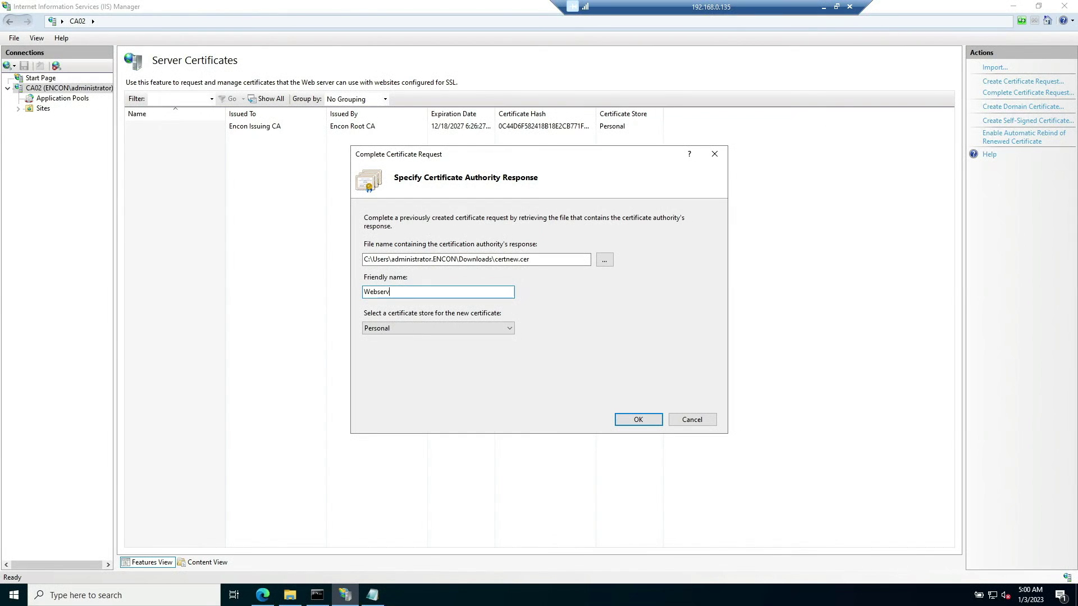
type("er SSL")
left_click(646, 423)
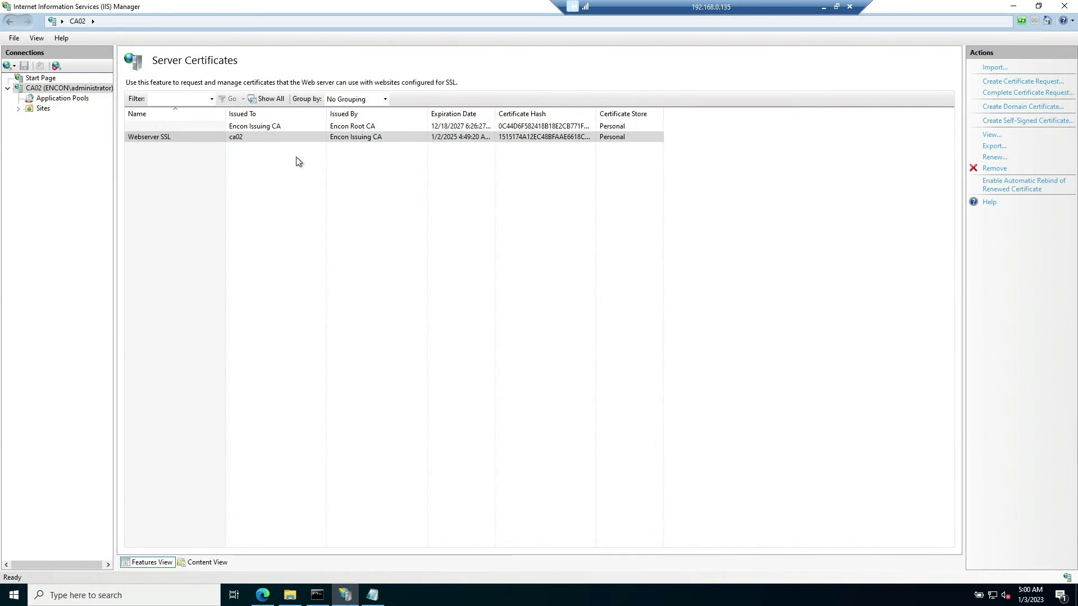
left_click(26, 108)
- Assign the Webserver SSL certificate to the Default Web Site's https binding on port 443
double_click(147, 111)
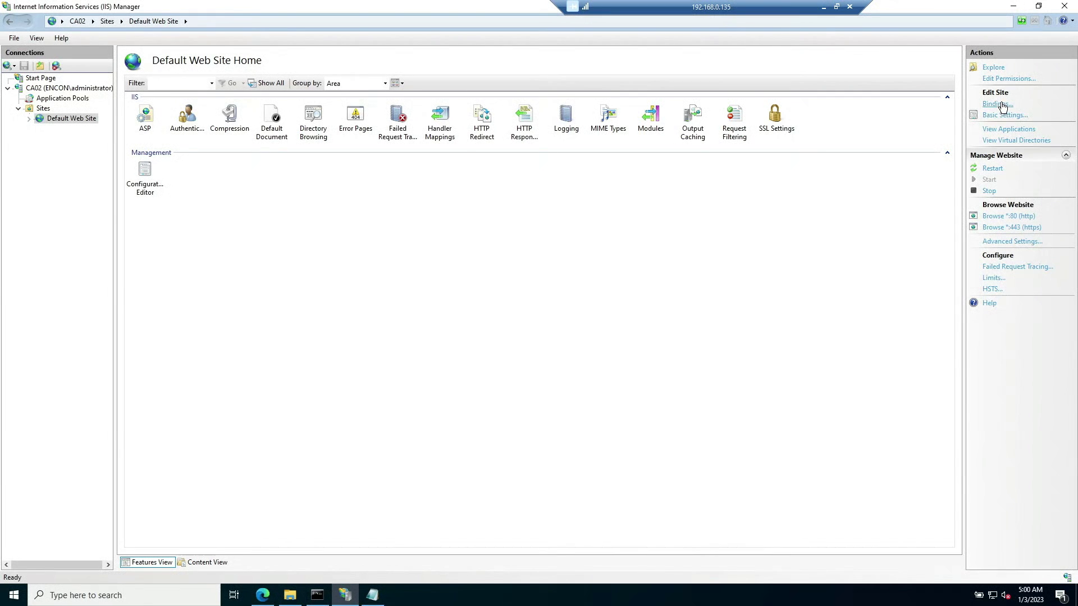
left_click(1004, 105)
double_click(471, 240)
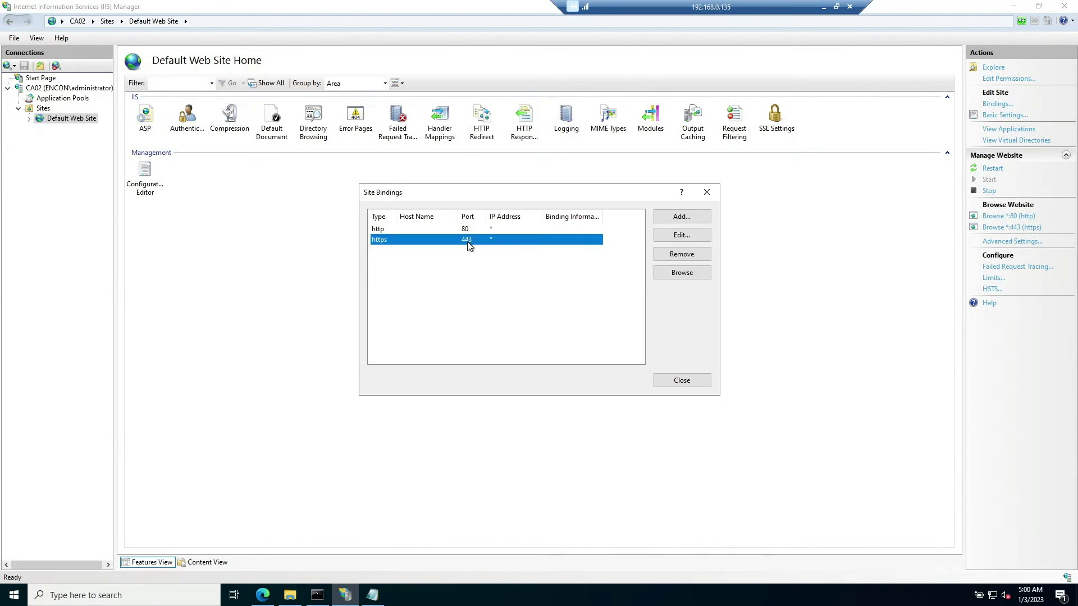
left_click(472, 360)
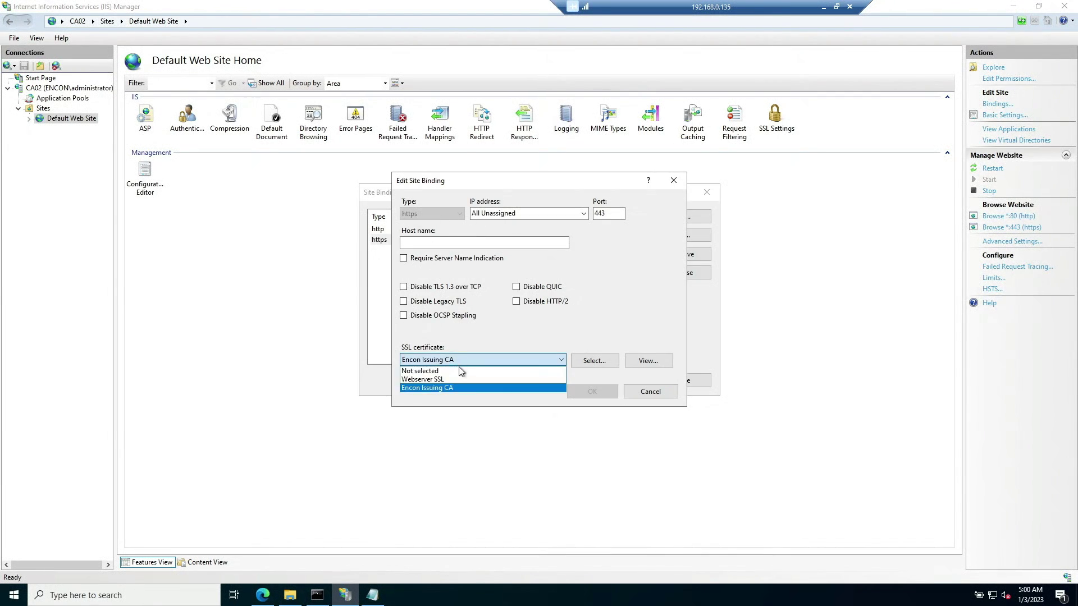
left_click(439, 380)
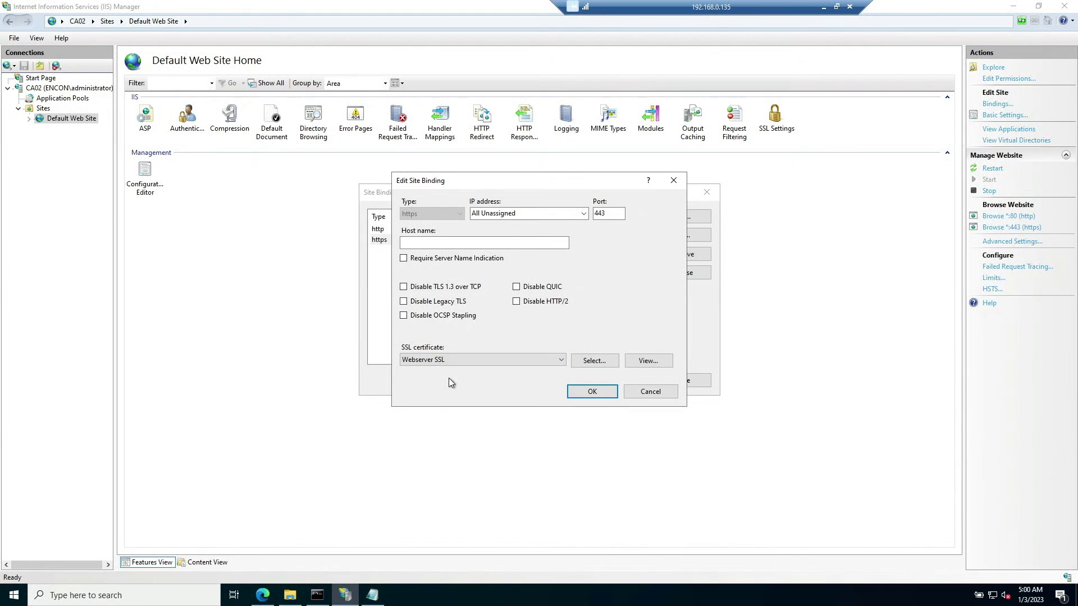
left_click(594, 391)
left_click(673, 382)
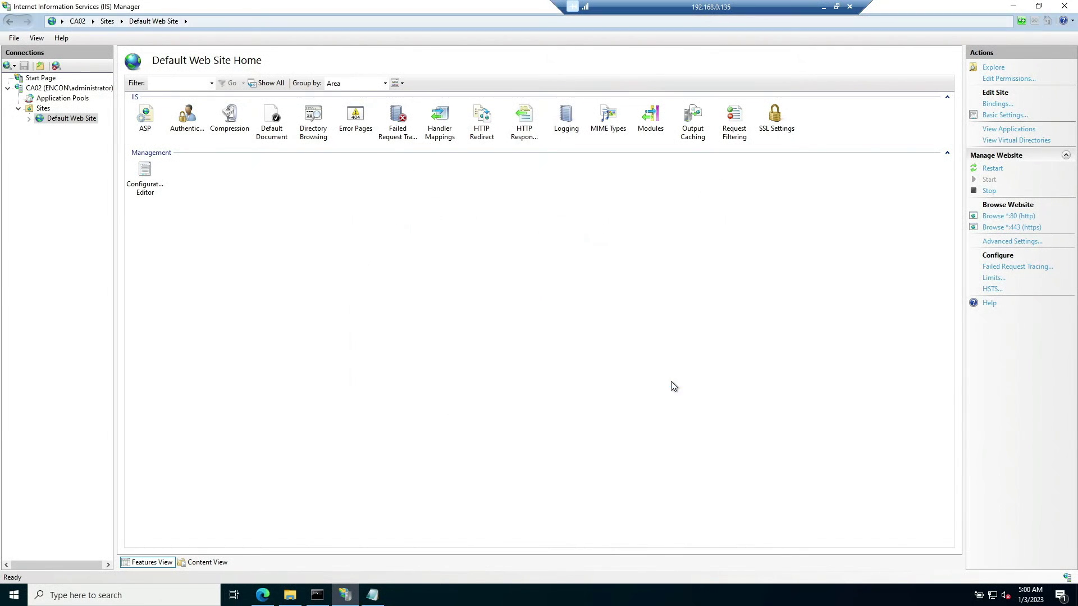
left_click(263, 594)
left_click(59, 8)
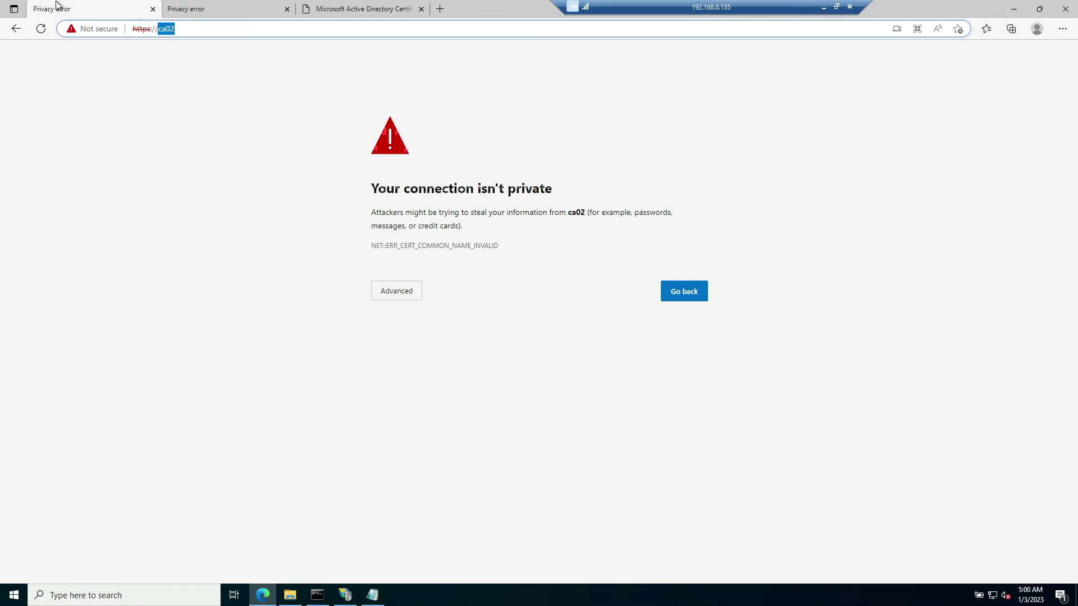
left_click(41, 28)
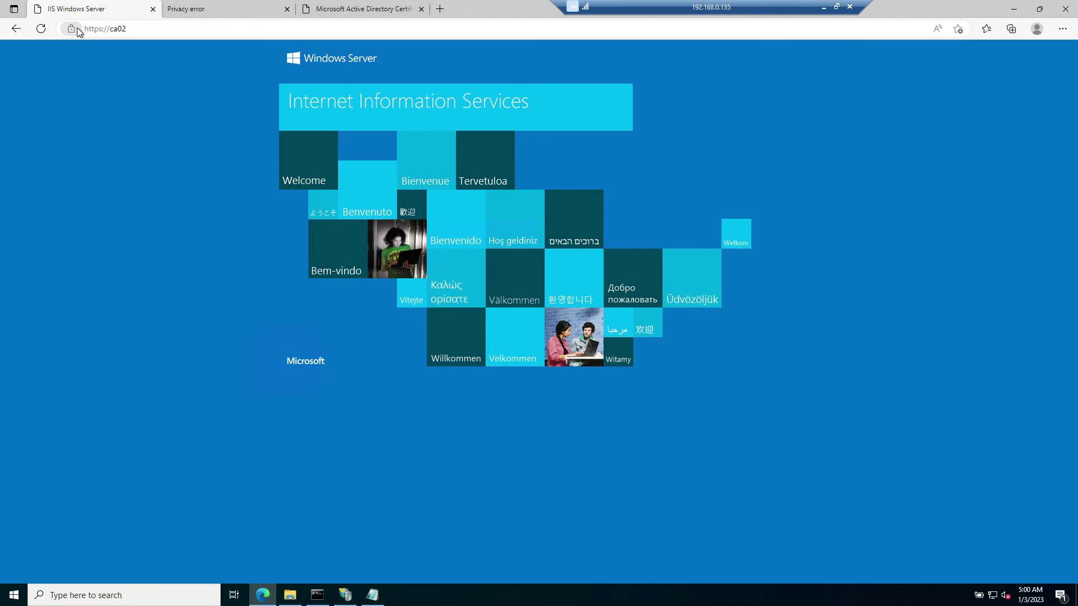
left_click(185, 9)
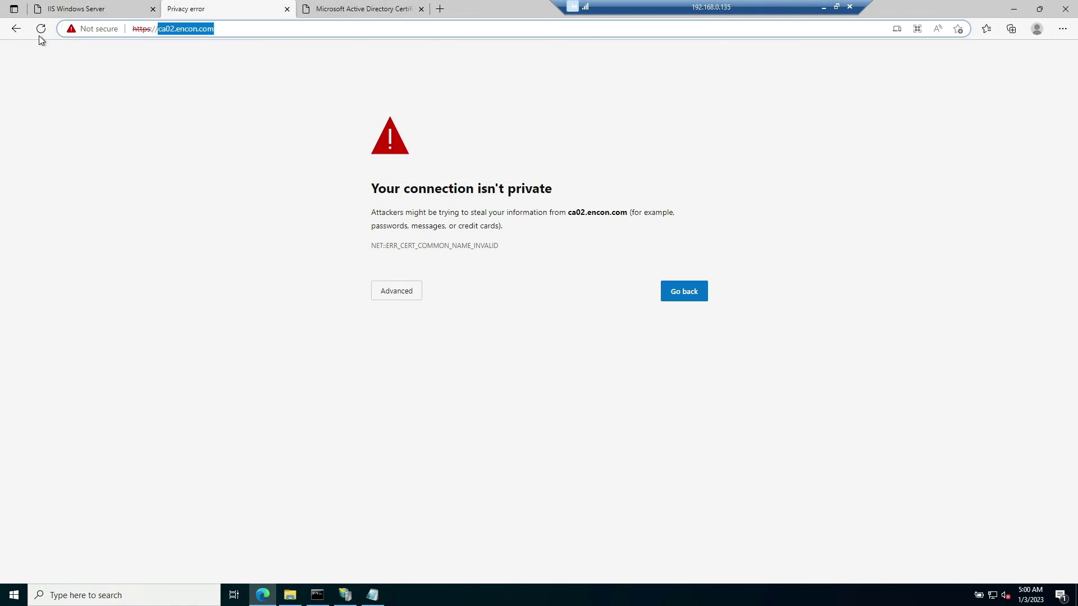
left_click(41, 29)
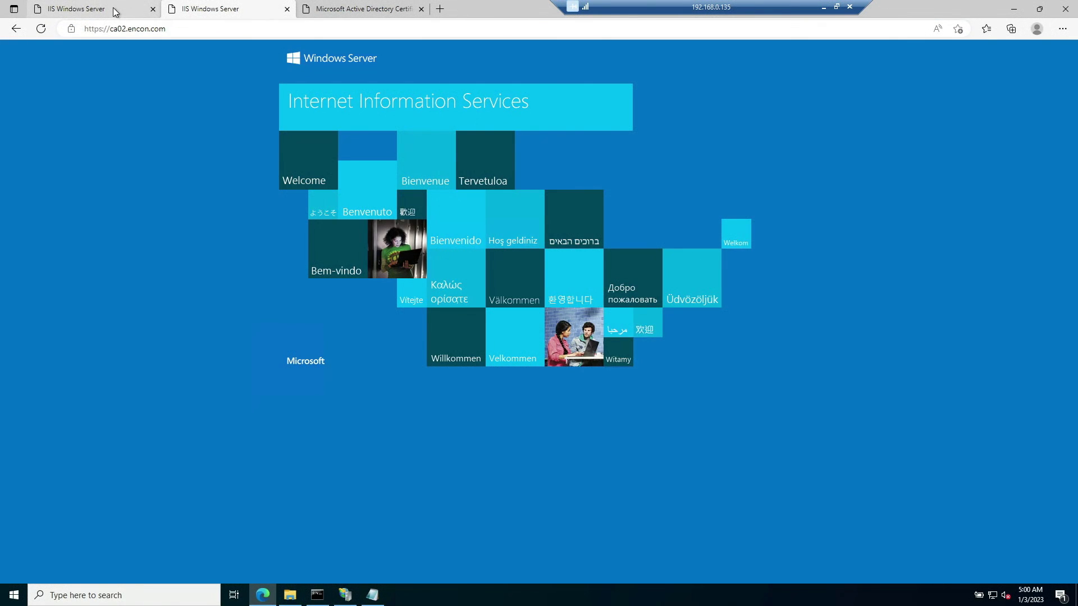
left_click(115, 11)
left_click(76, 28)
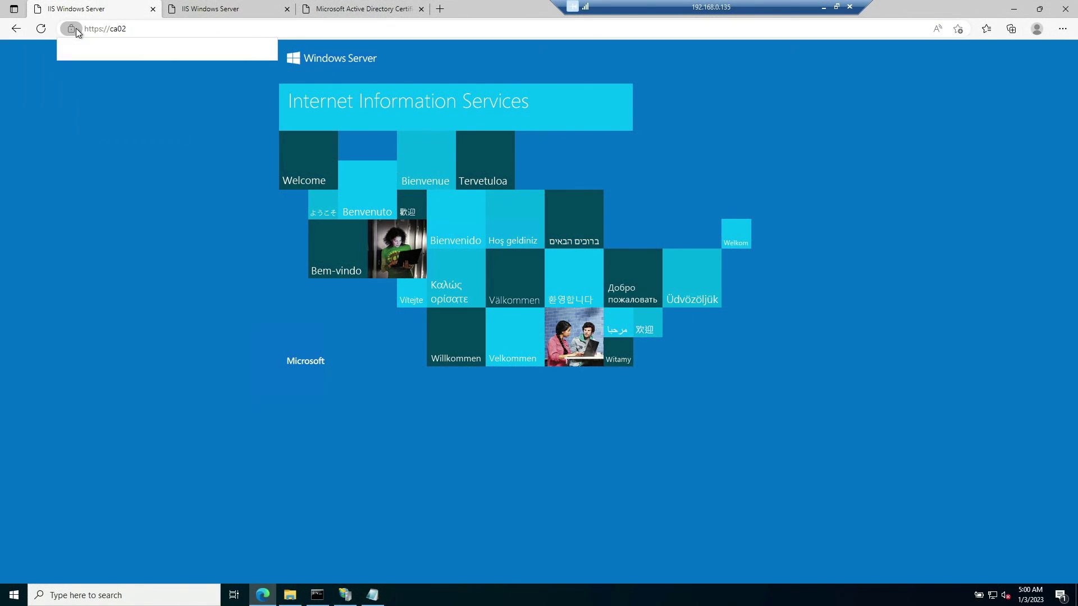
left_click(144, 72)
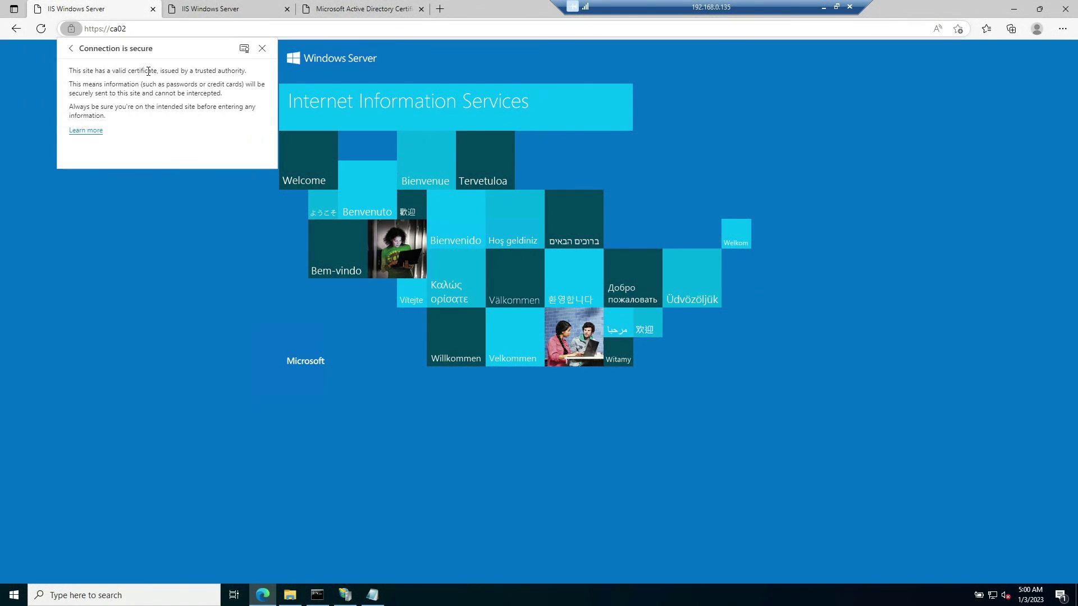
left_click(243, 48)
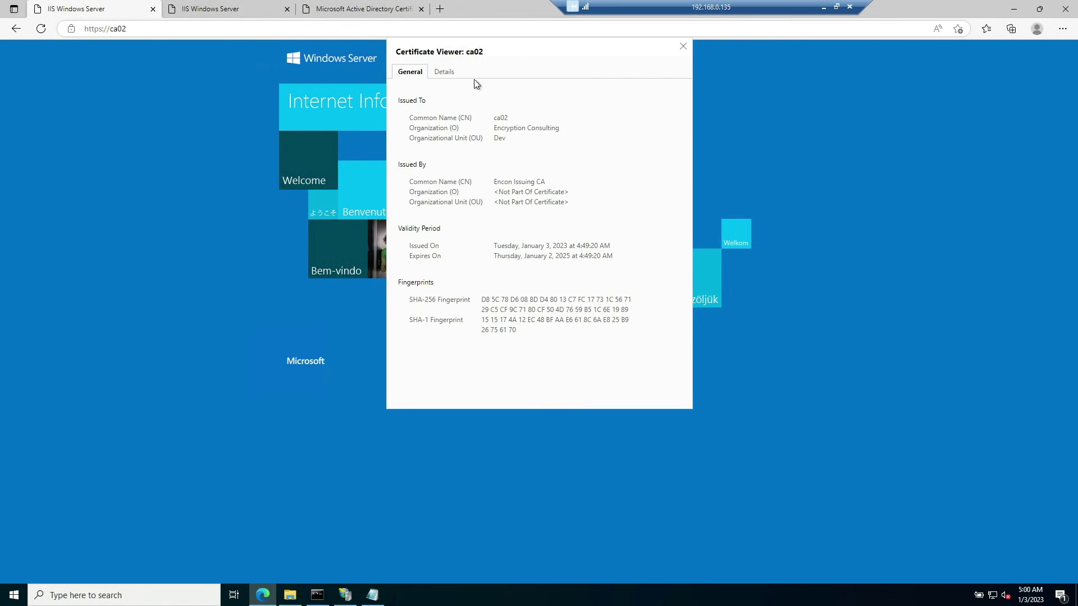
left_click(459, 71)
scroll(490, 241, "down", 3)
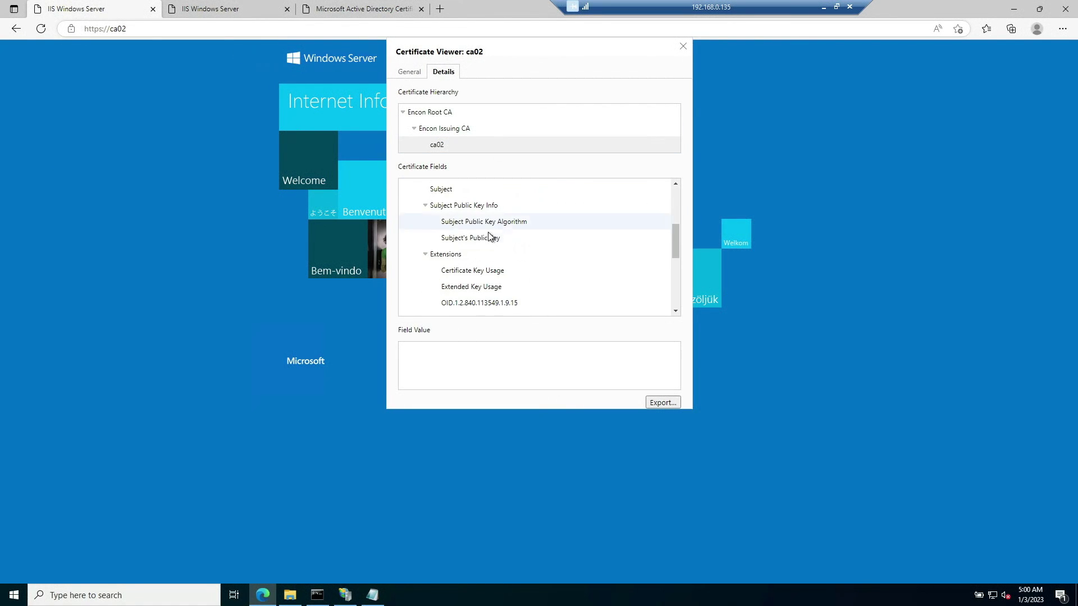
scroll(487, 234, "down", 3)
scroll(487, 250, "up", 3)
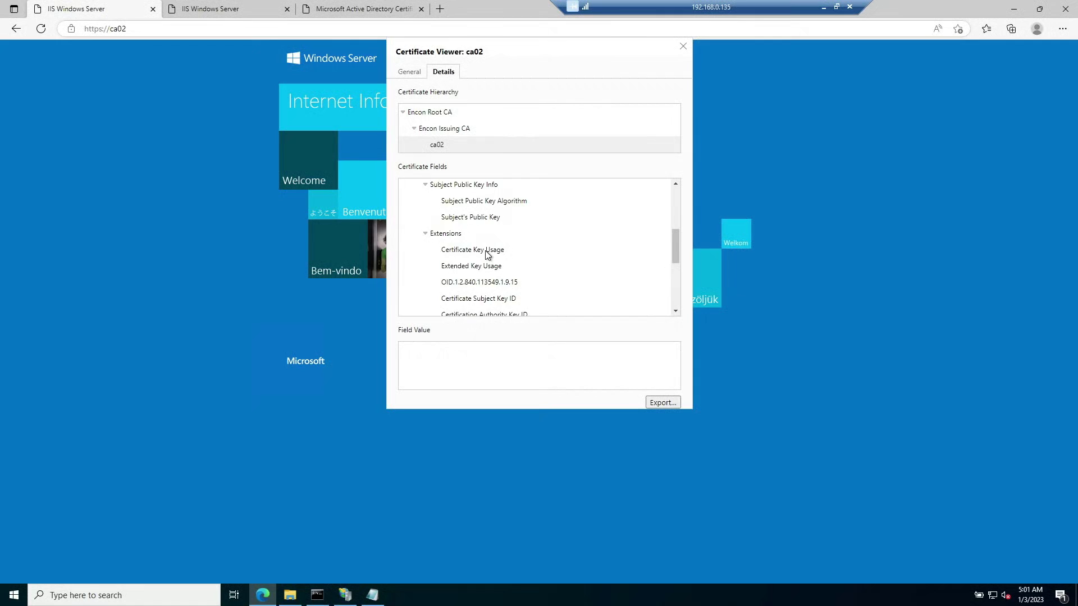
scroll(487, 253, "down", 2)
scroll(479, 297, "up", 3)
scroll(481, 295, "down", 2)
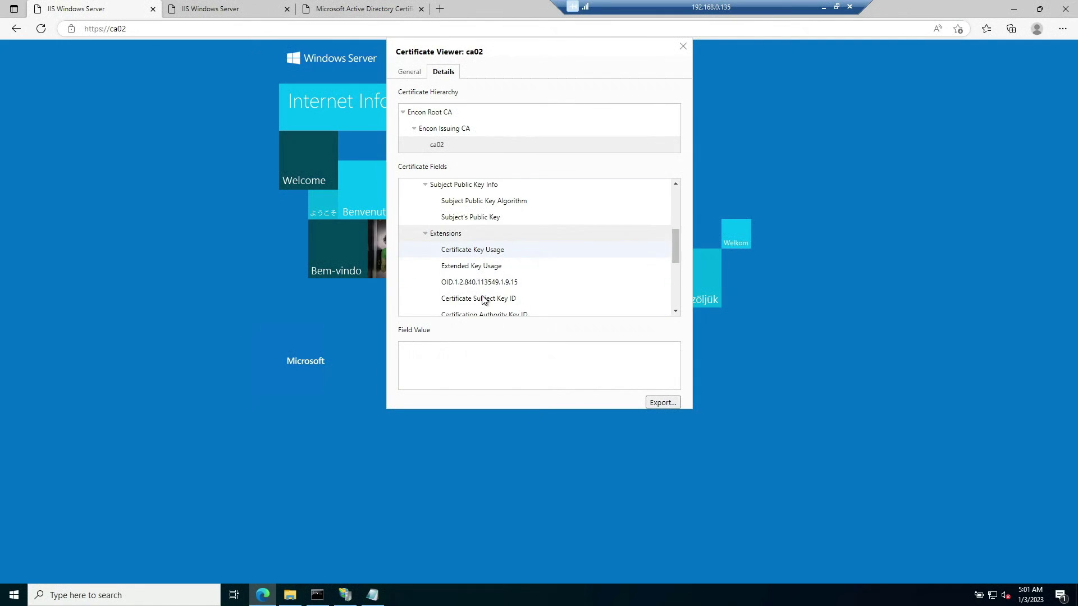
scroll(481, 295, "down", 2)
left_click(498, 292)
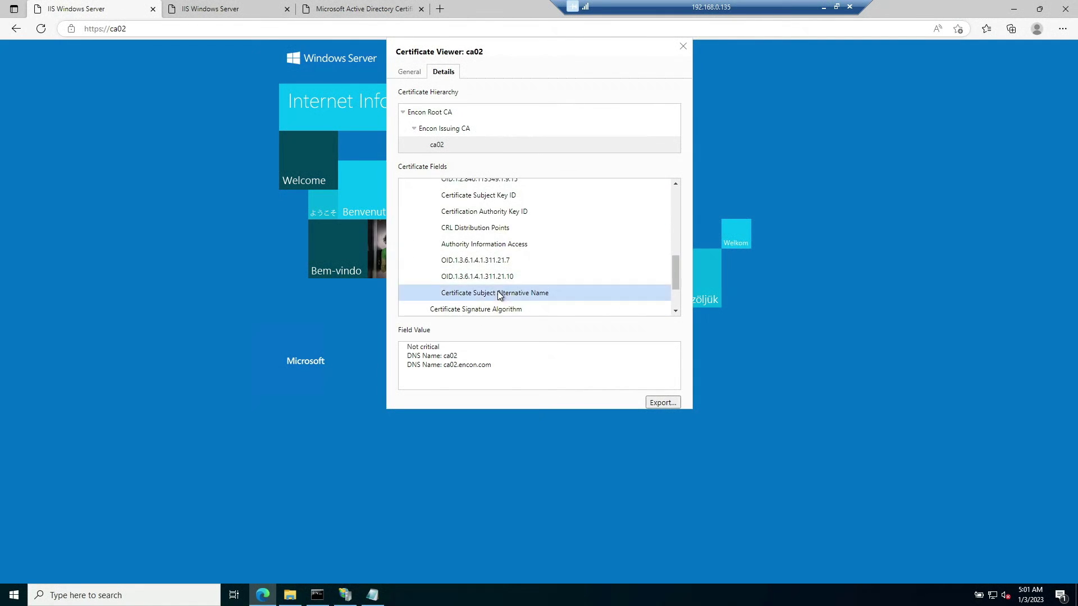
left_click_drag(502, 368, 405, 352)
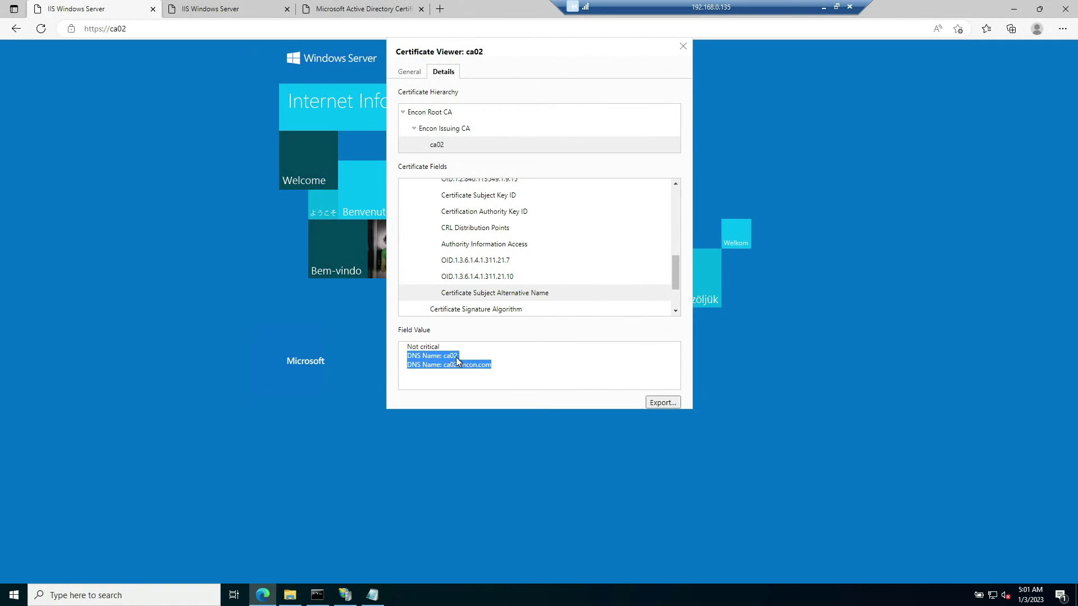
left_click_drag(462, 359, 444, 358)
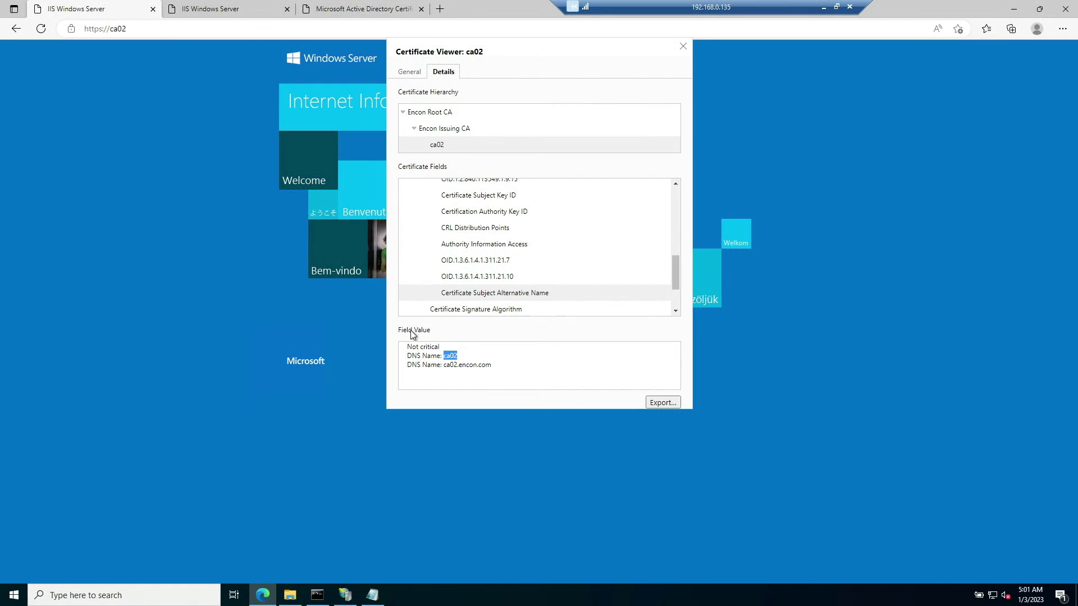
left_click(684, 47)
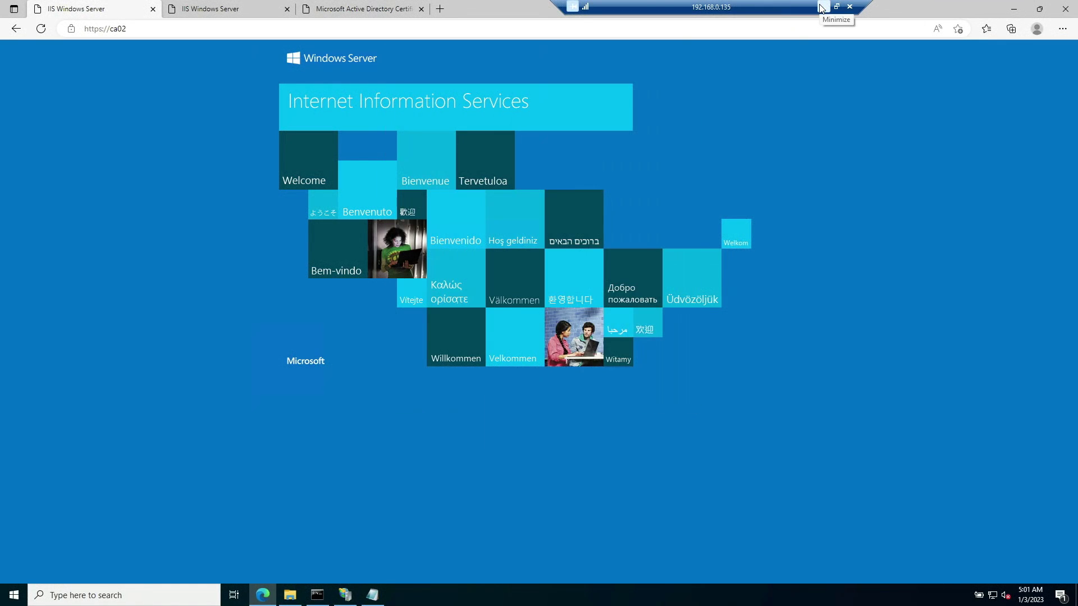